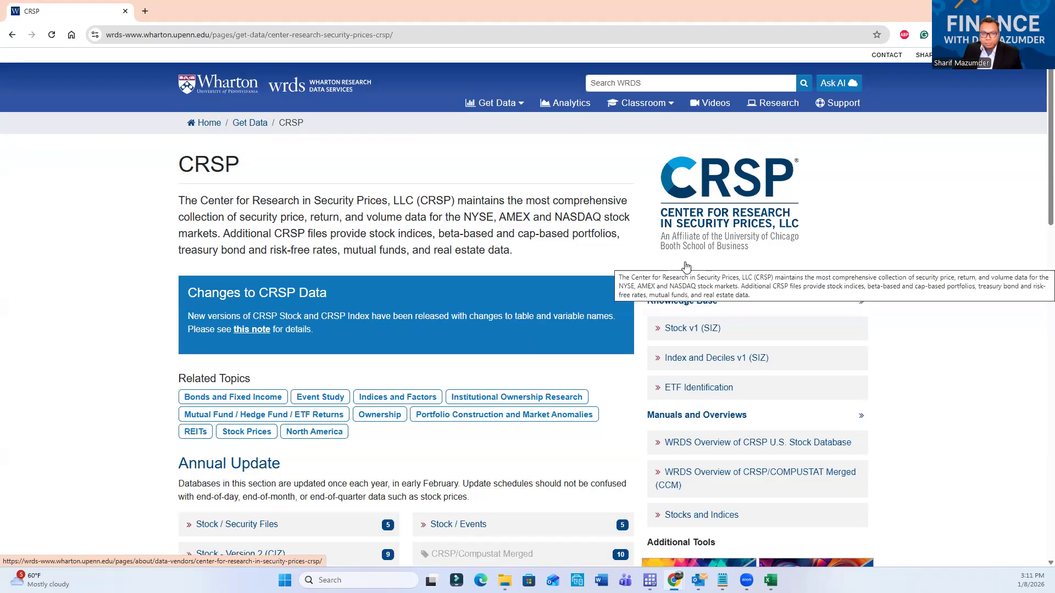
Open the CRSP Daily Stock File query form from the annual-update Stock / Security Files
scroll(519, 269, "down", 2)
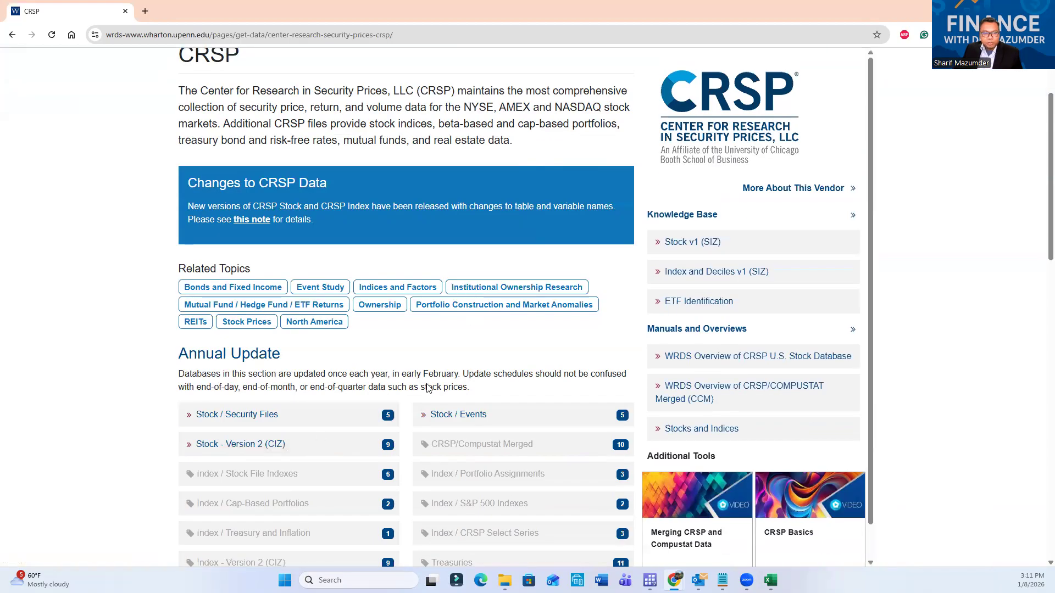
left_click(235, 419)
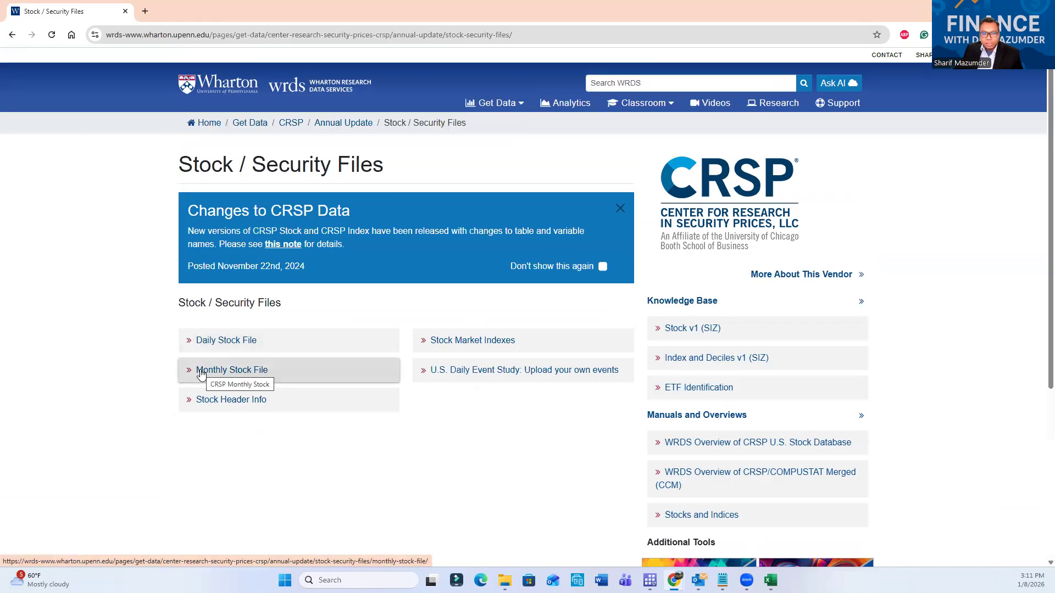
left_click(225, 344)
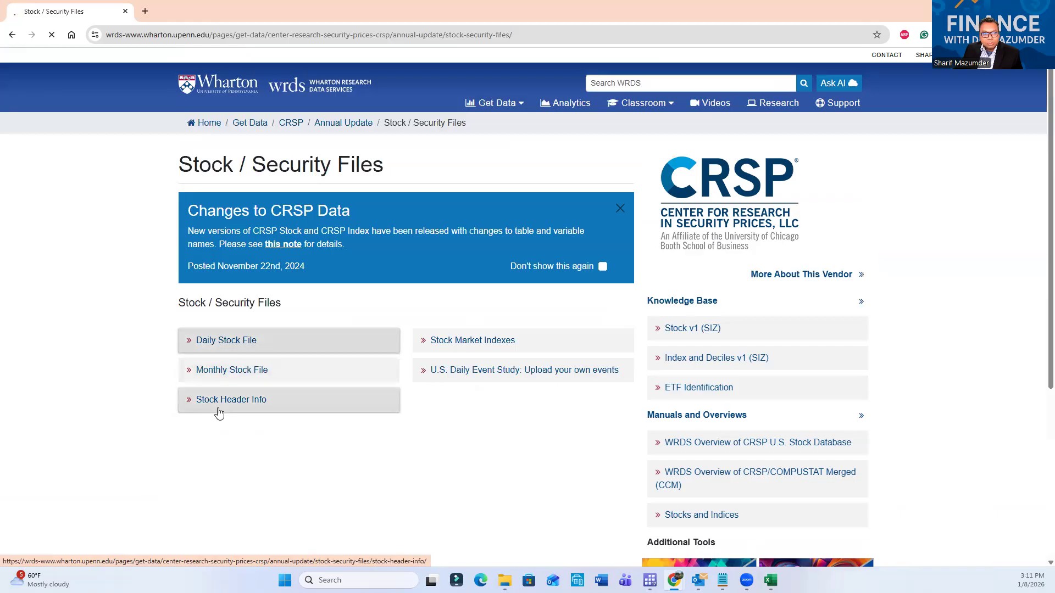
scroll(423, 420, "down", 2)
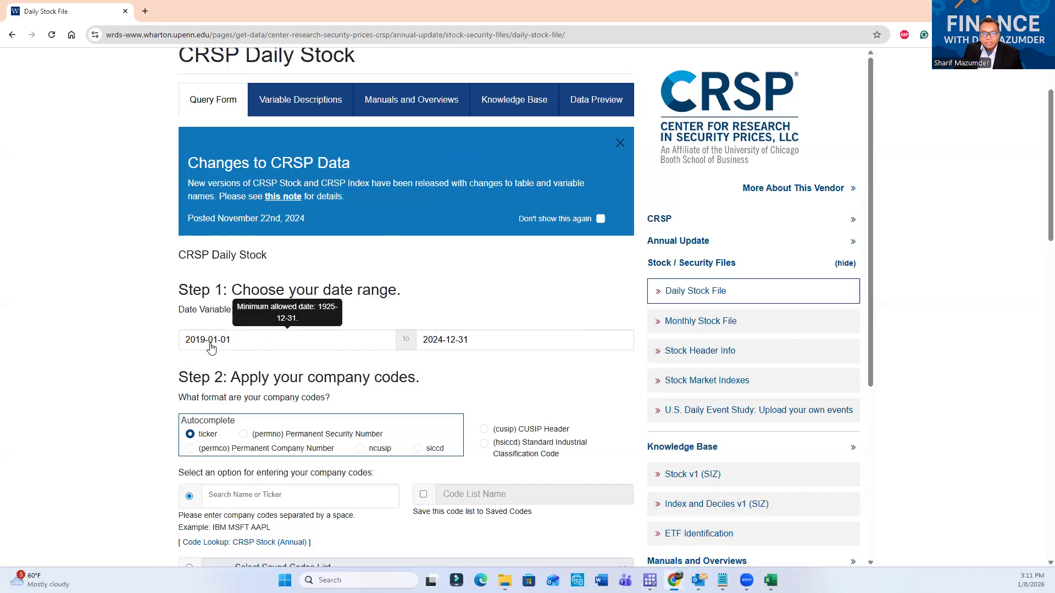
Switch to File Explorer and examine the company tickers listed one per line in the ticker text file
scroll(276, 360, "down", 2)
scroll(276, 360, "down", 1)
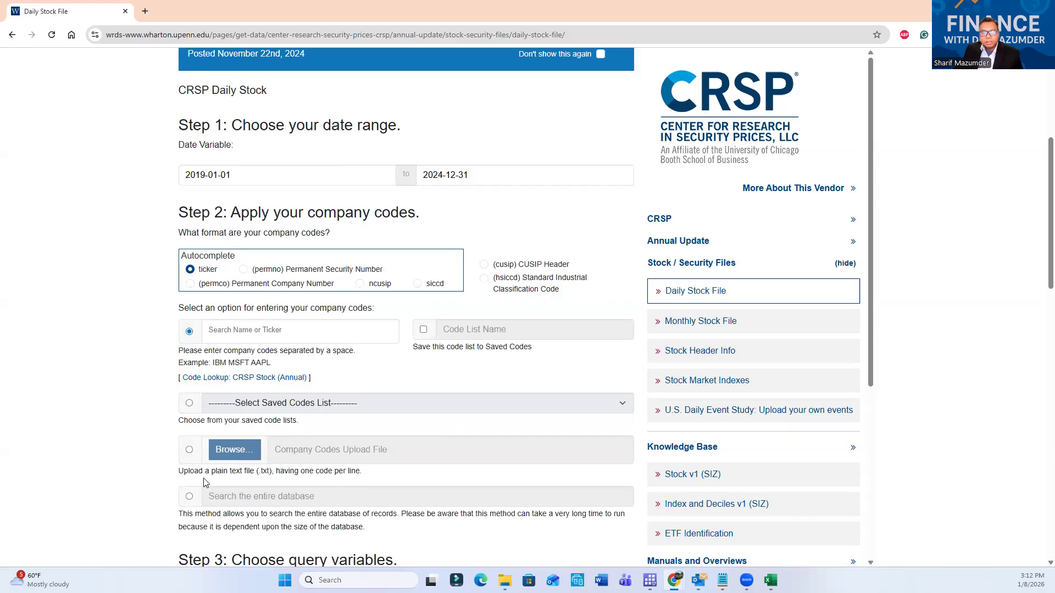
mouse_move(504, 581)
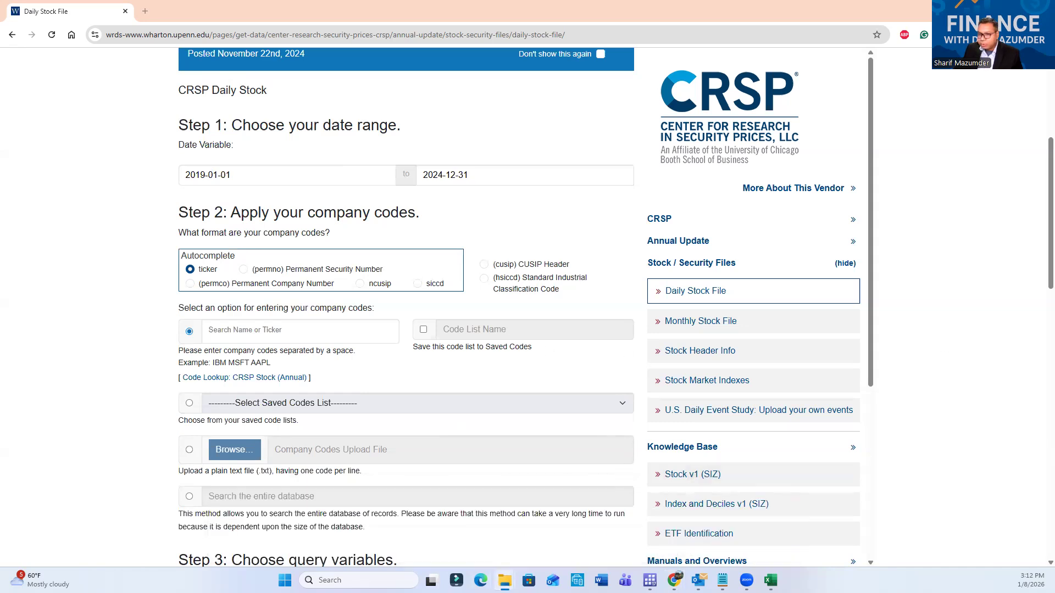
key("alt+Tab")
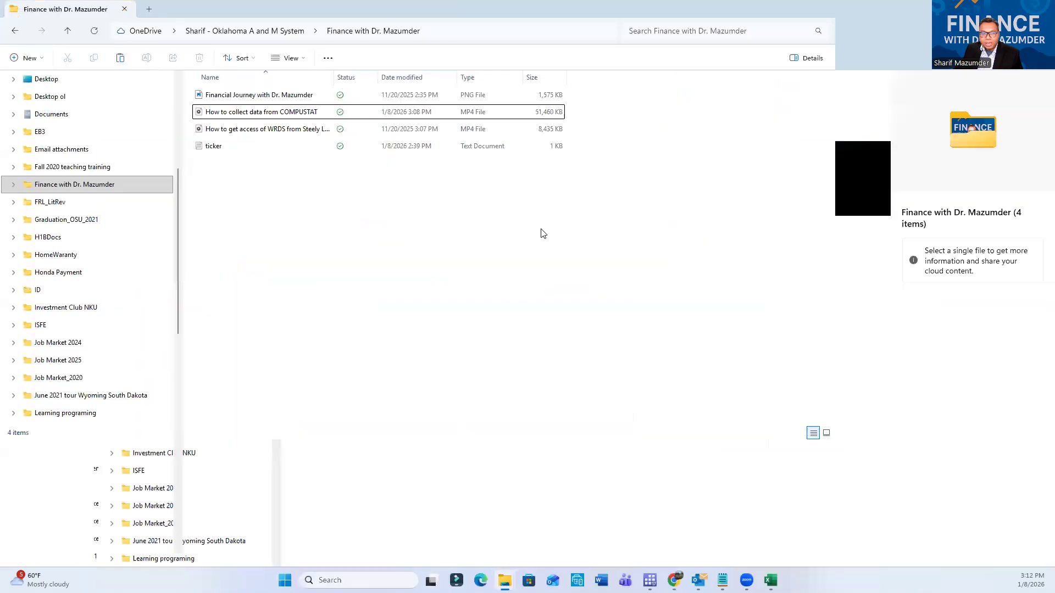
left_click(232, 150)
double_click(233, 150)
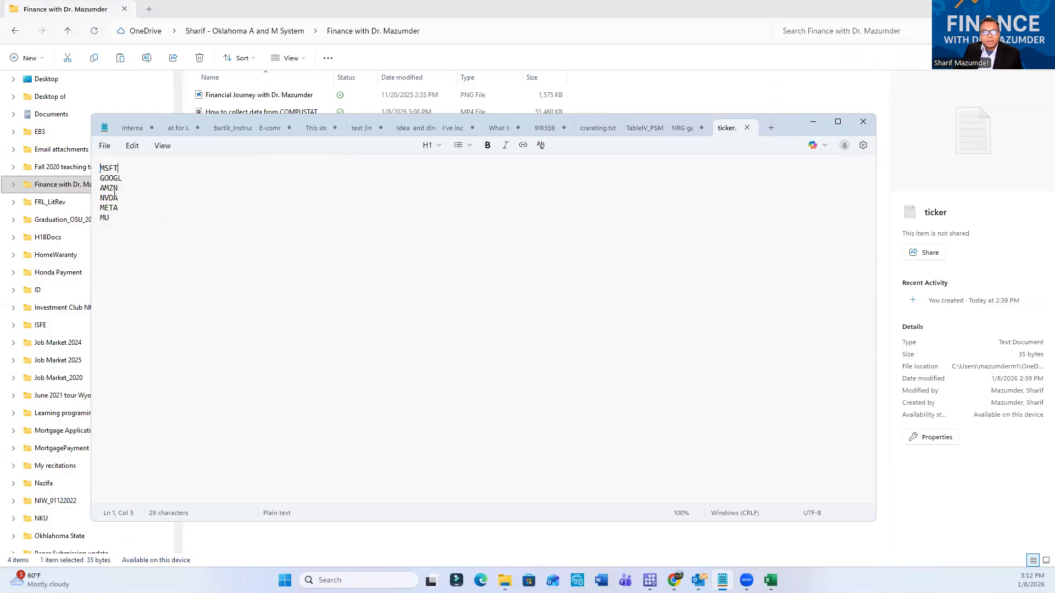
left_click(108, 199)
left_click(813, 121)
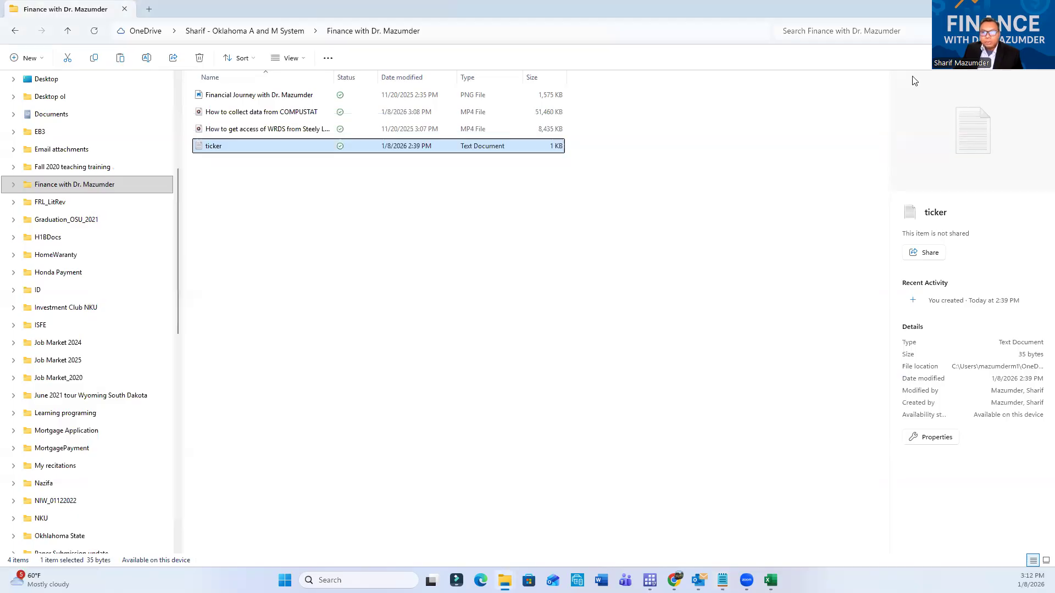
Return to the CRSP query form in the browser and upload ticker.txt as the company codes file
key("alt+Tab")
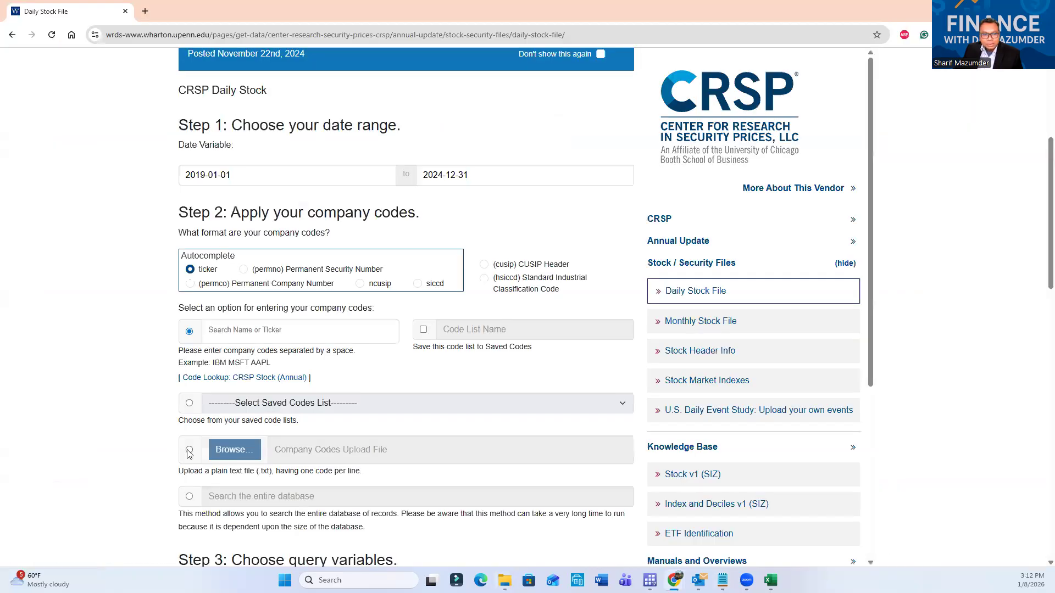
left_click(481, 443)
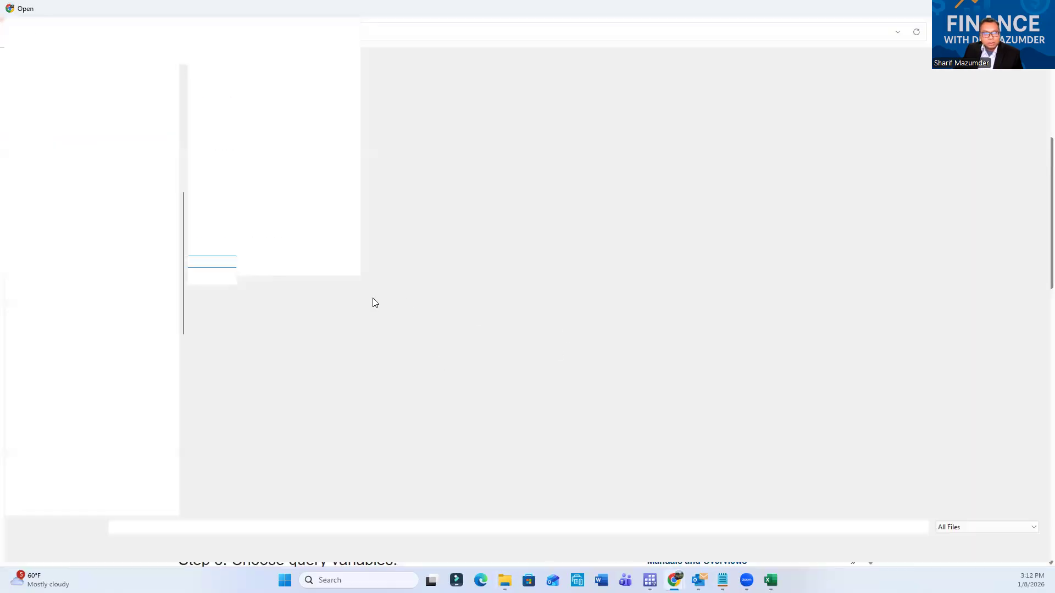
left_click(407, 128)
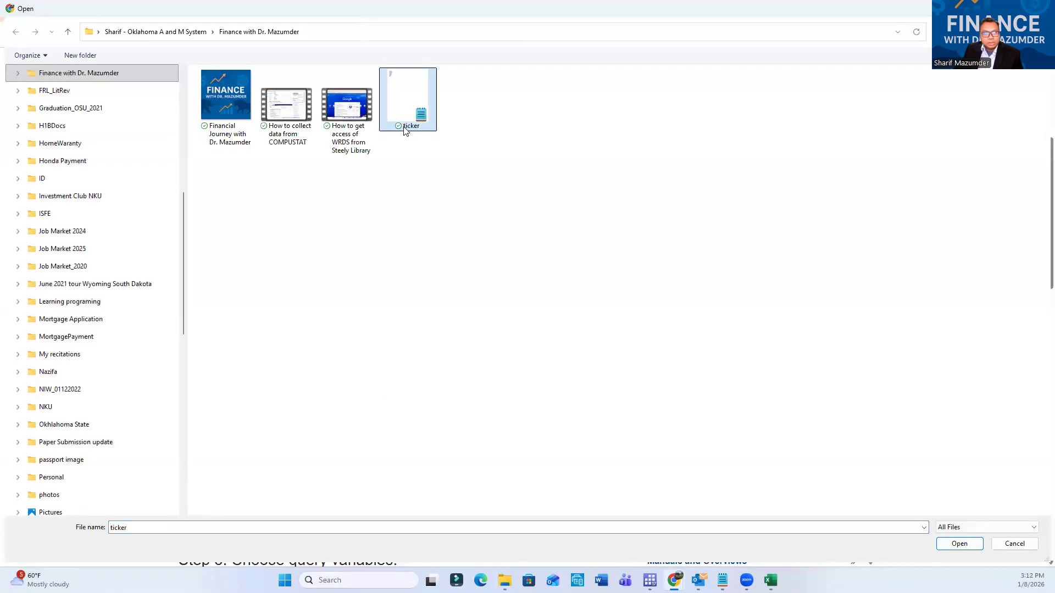
left_click(957, 546)
Add the Bid, Ask and Returns variables to the query selection
scroll(417, 429, "down", 2)
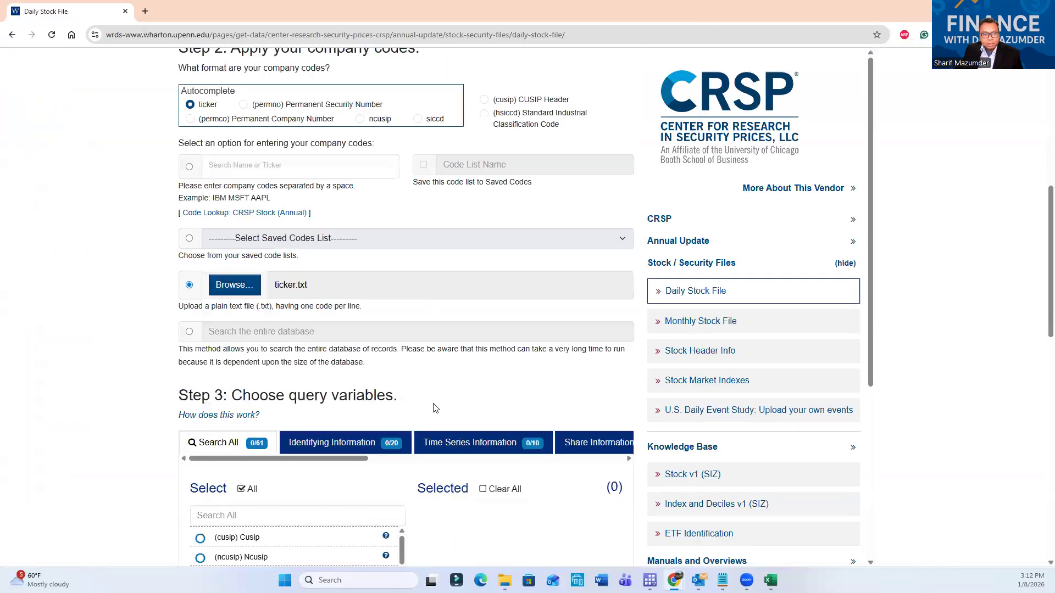
scroll(431, 407, "down", 3)
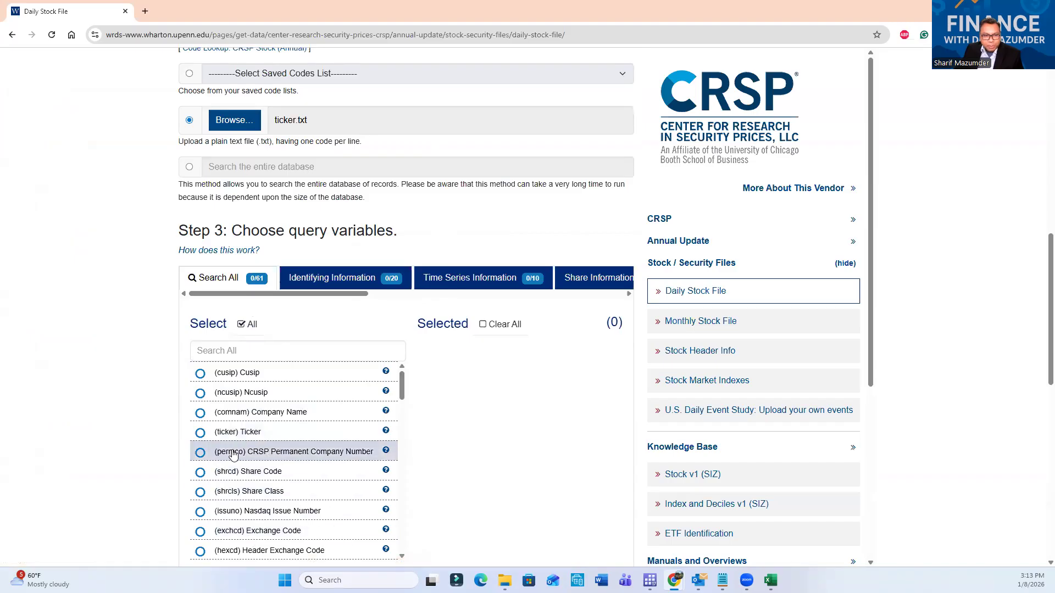
scroll(234, 497, "down", 4)
scroll(246, 499, "down", 3)
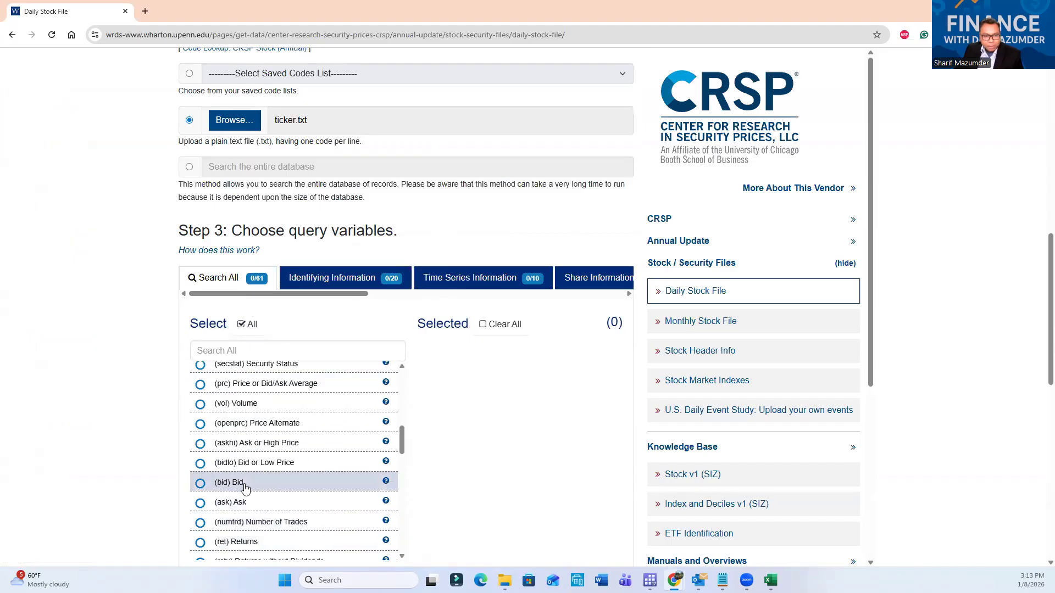
left_click(201, 484)
left_click(200, 484)
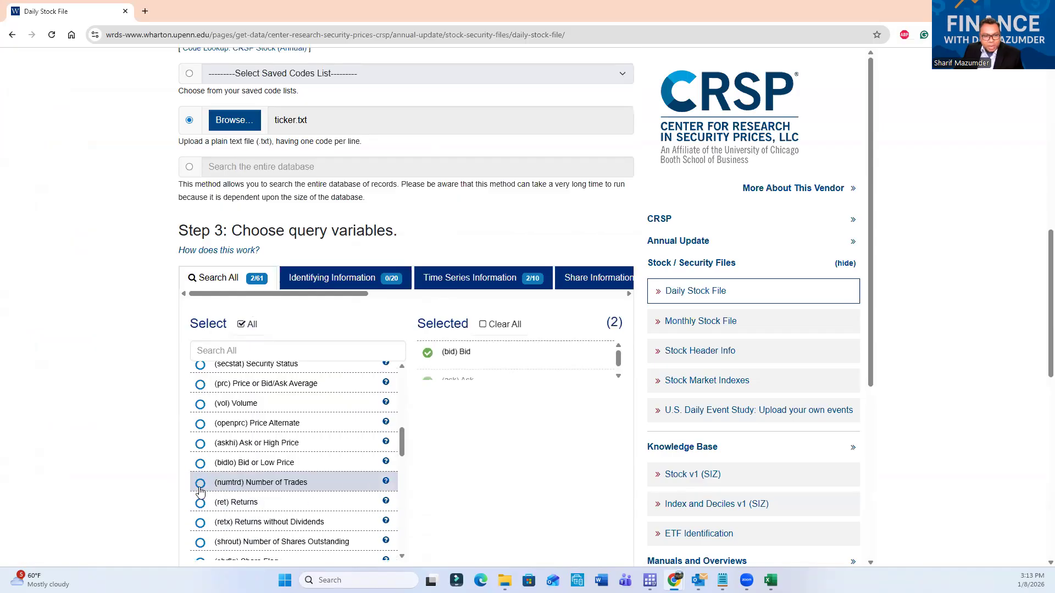
scroll(201, 527, "down", 1)
left_click(200, 449)
Add the Volume and SIC Code variables to the query selection
scroll(236, 484, "down", 3)
scroll(239, 490, "down", 1)
scroll(237, 501, "down", 3)
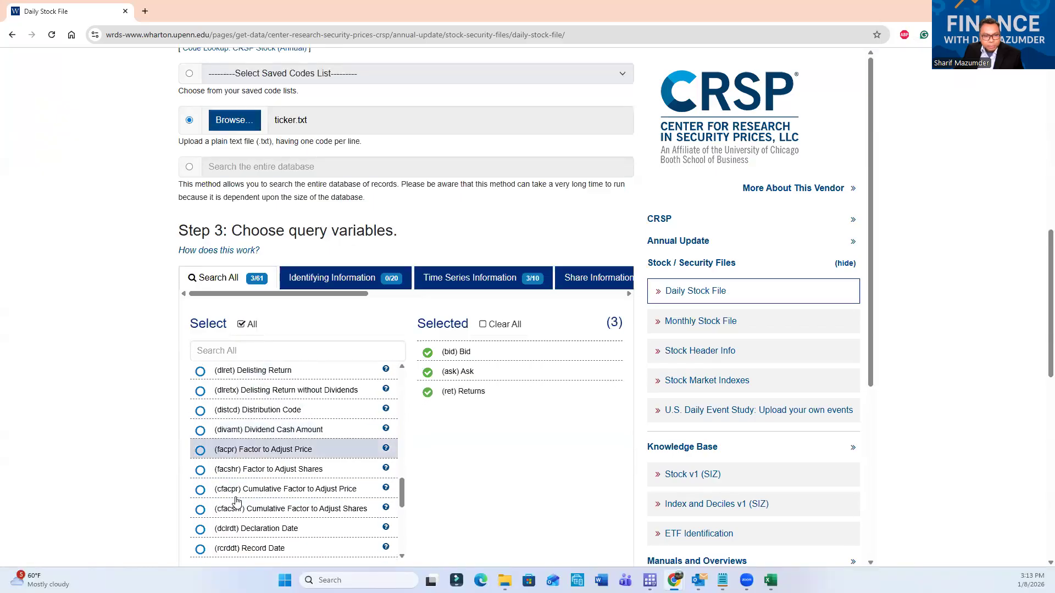
scroll(244, 497, "down", 3)
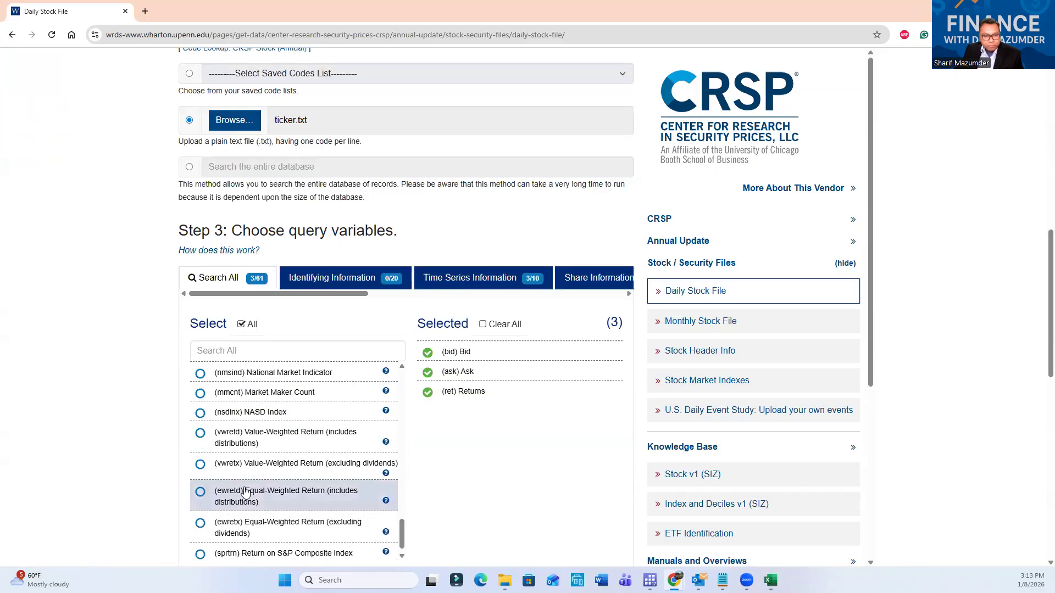
scroll(245, 492, "up", 10)
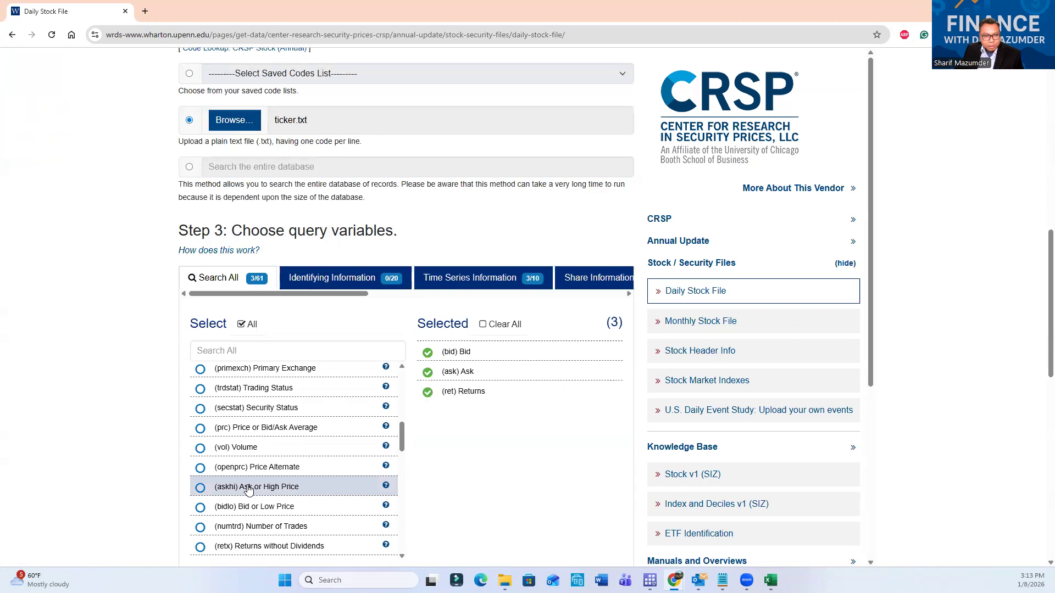
left_click(201, 450)
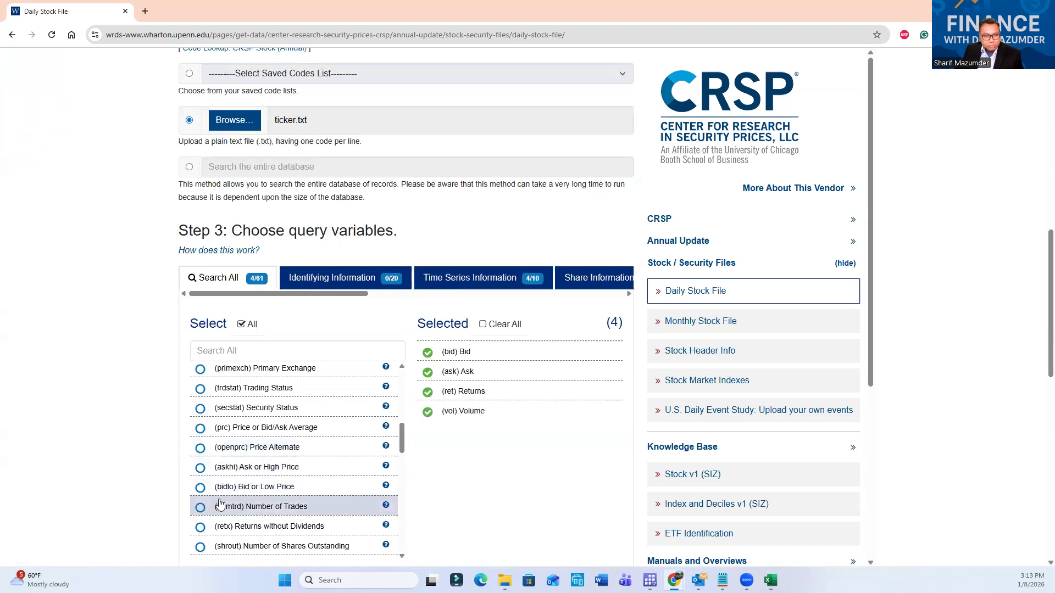
scroll(254, 496, "up", 4)
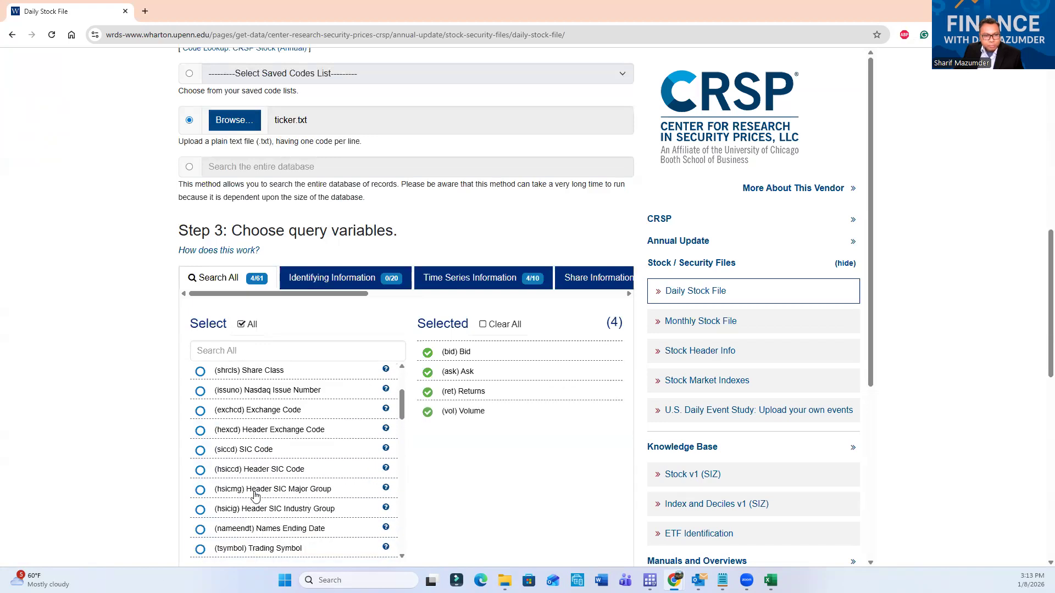
scroll(255, 496, "up", 1)
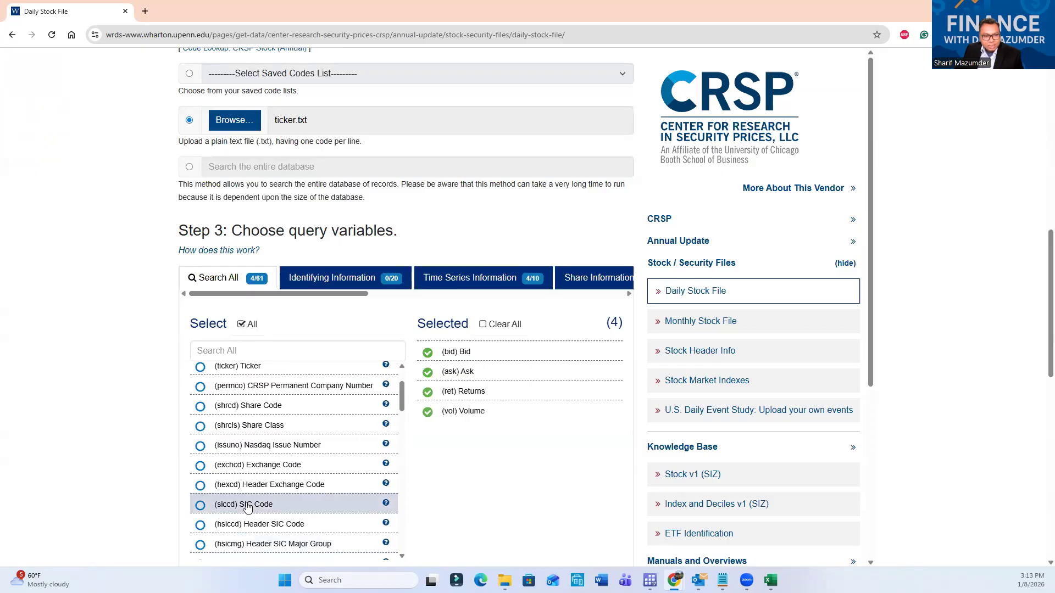
left_click(201, 506)
Add the Number of Trades and Number of Shares Outstanding variables to the query selection
scroll(291, 493, "up", 1)
scroll(291, 493, "up", 1)
scroll(291, 492, "down", 1)
scroll(271, 451, "down", 5)
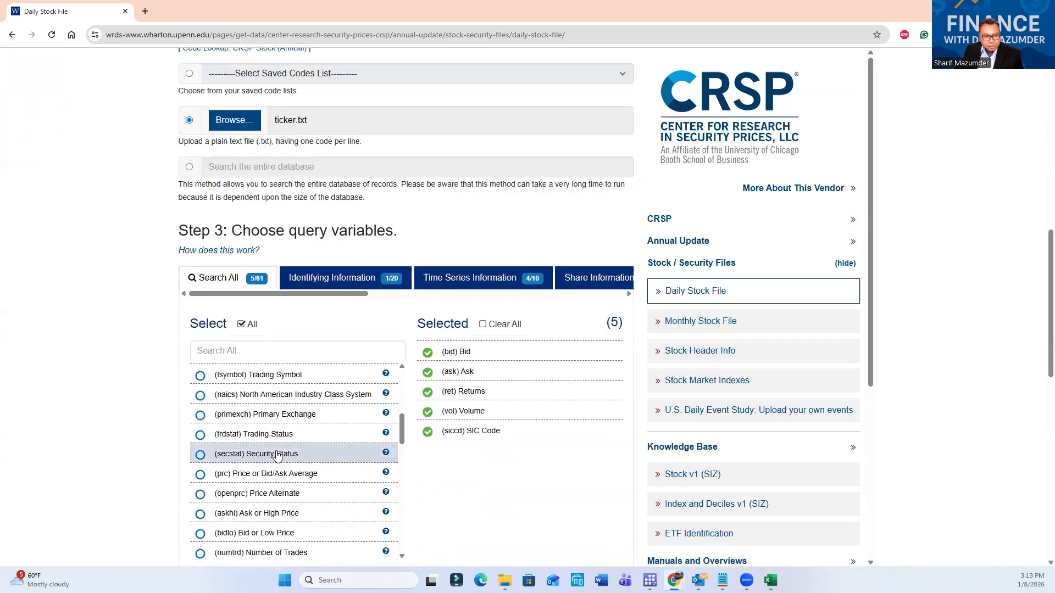
scroll(278, 456, "down", 1)
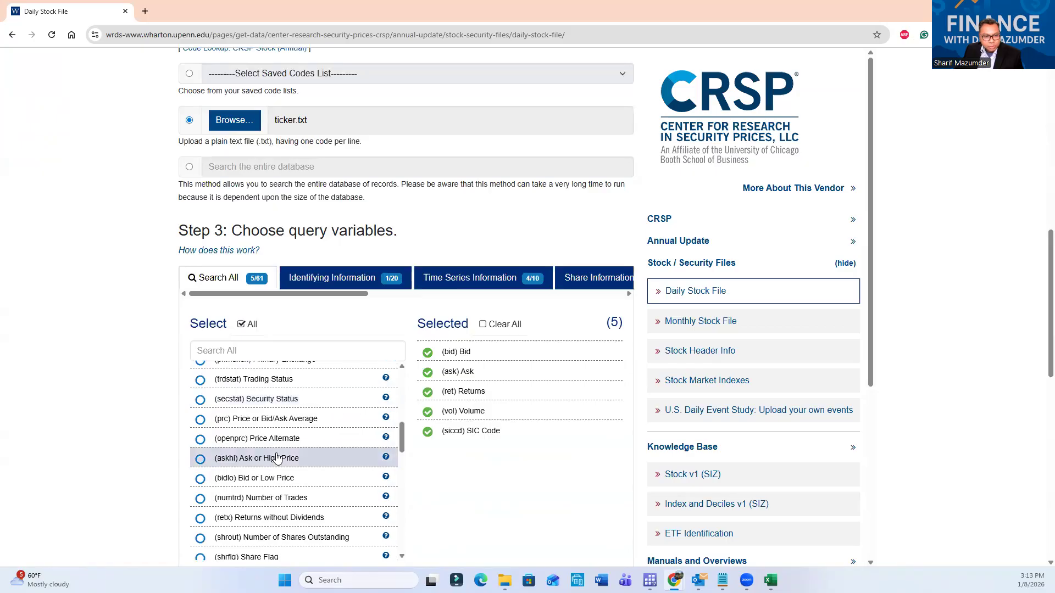
left_click(201, 500)
scroll(302, 484, "down", 1)
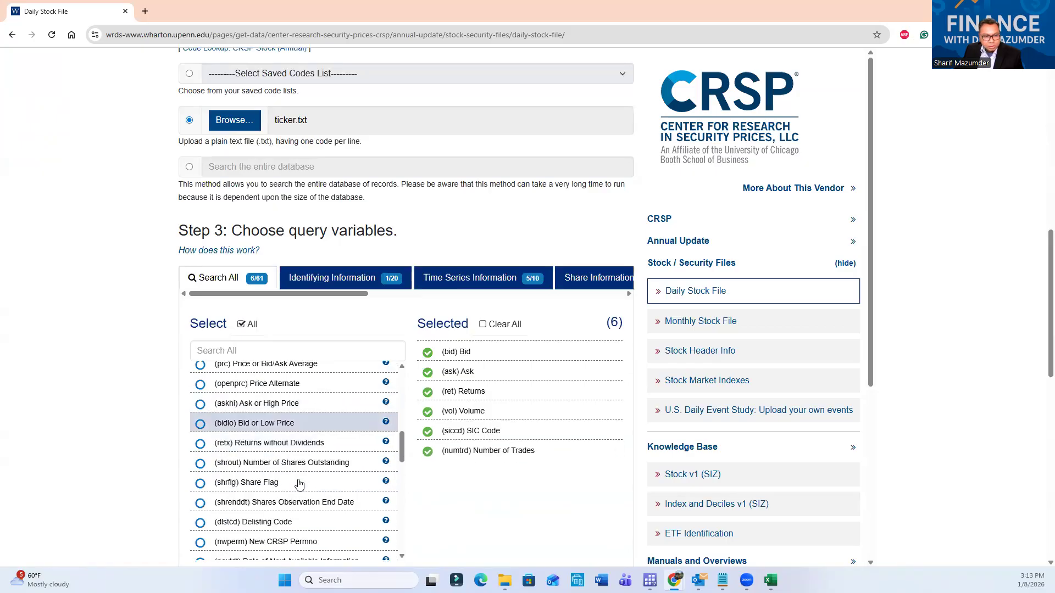
left_click(200, 464)
Search the query variables for prc, add Price or Bid/Ask Average to the selection, and clear the search
scroll(219, 465, "down", 1)
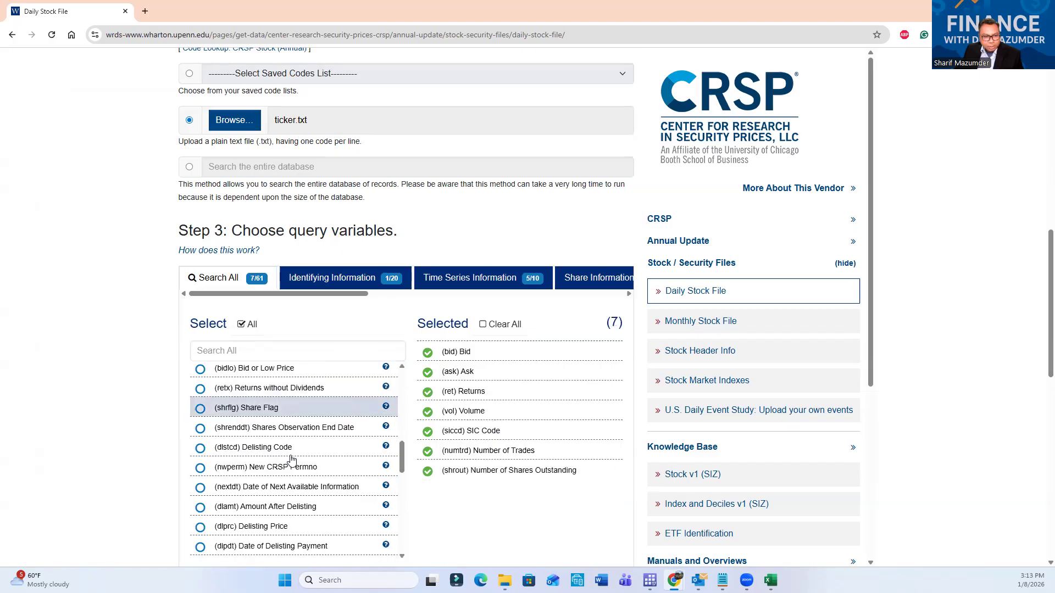
scroll(292, 459, "down", 1)
scroll(292, 459, "down", 5)
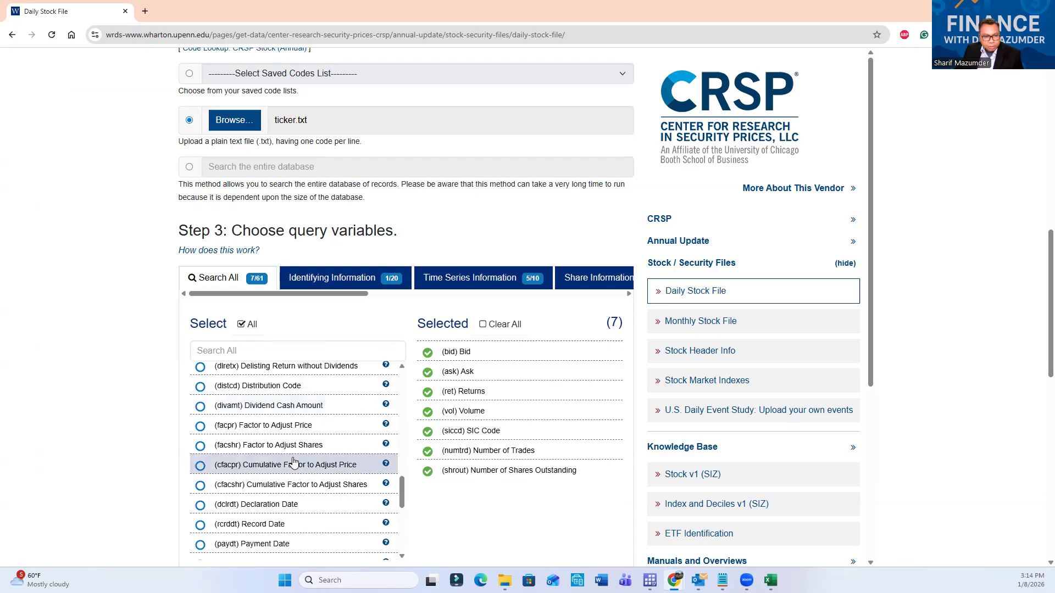
scroll(285, 510, "down", 1)
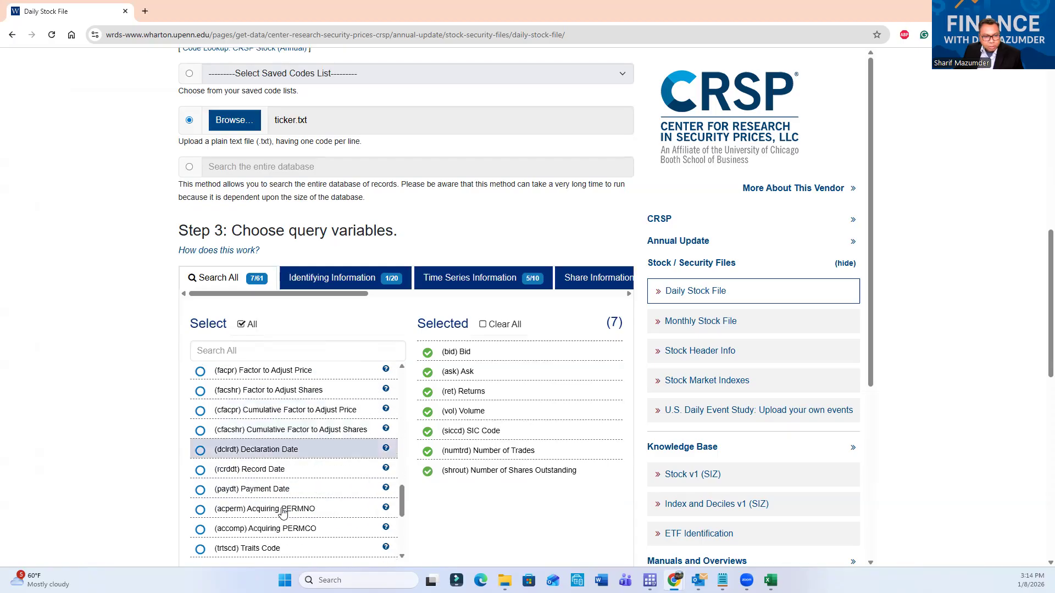
scroll(285, 511, "down", 1)
scroll(284, 514, "down", 1)
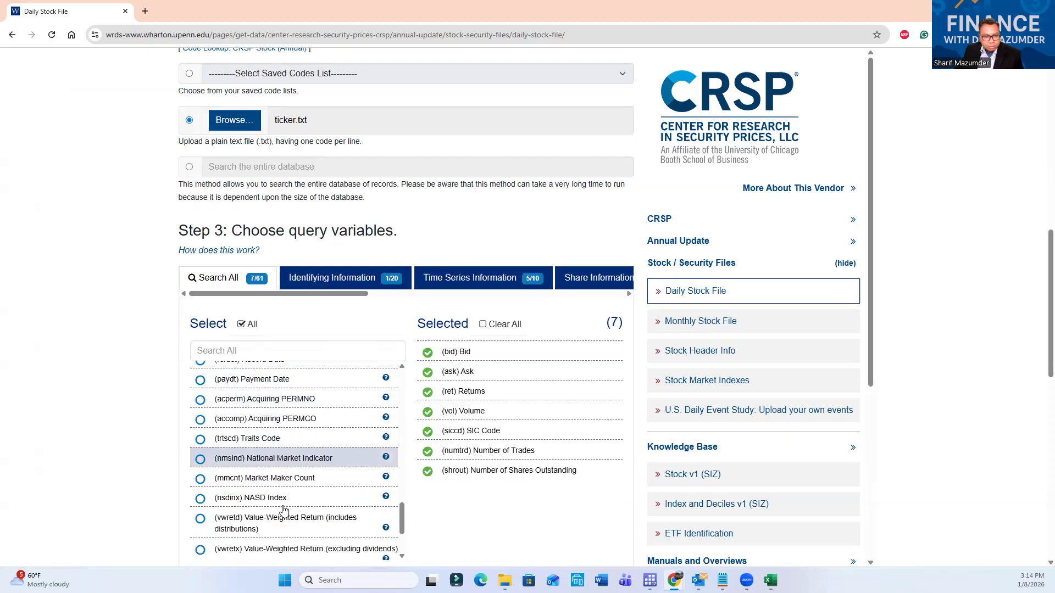
left_click(248, 352)
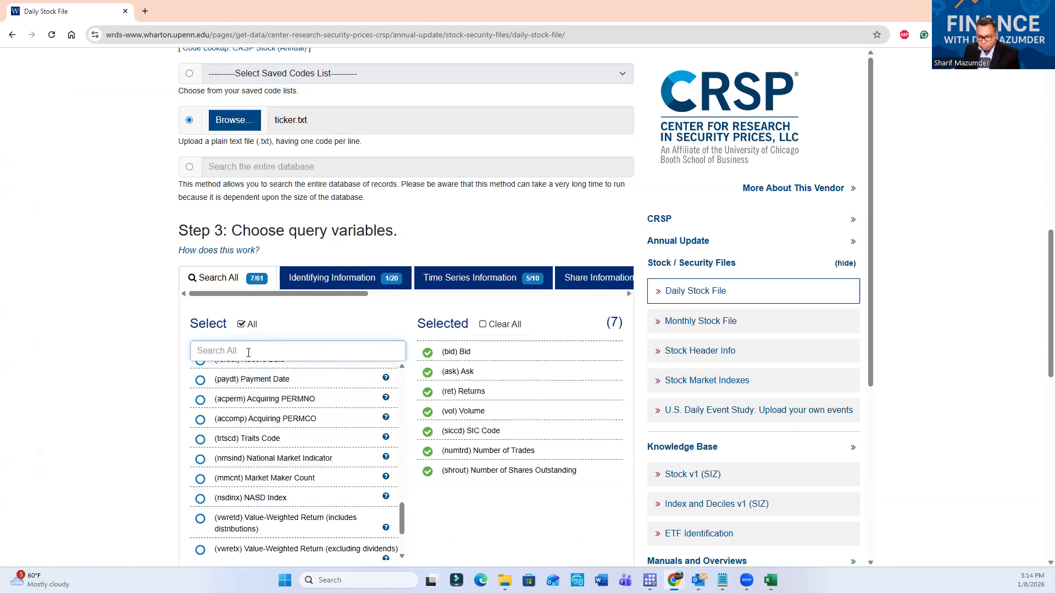
type("prc")
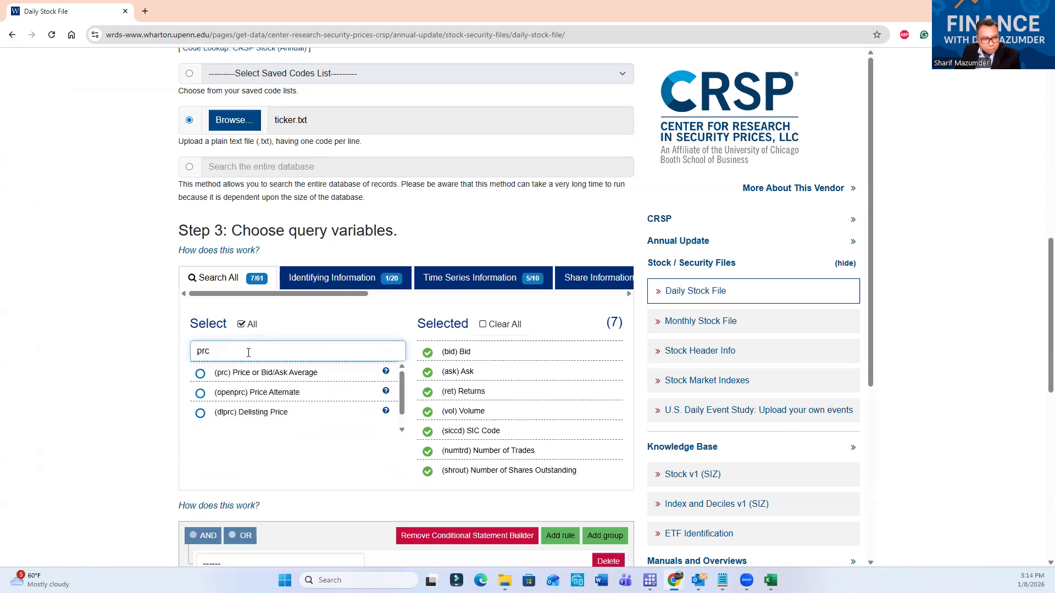
scroll(405, 402, "down", 1)
scroll(404, 393, "up", 1)
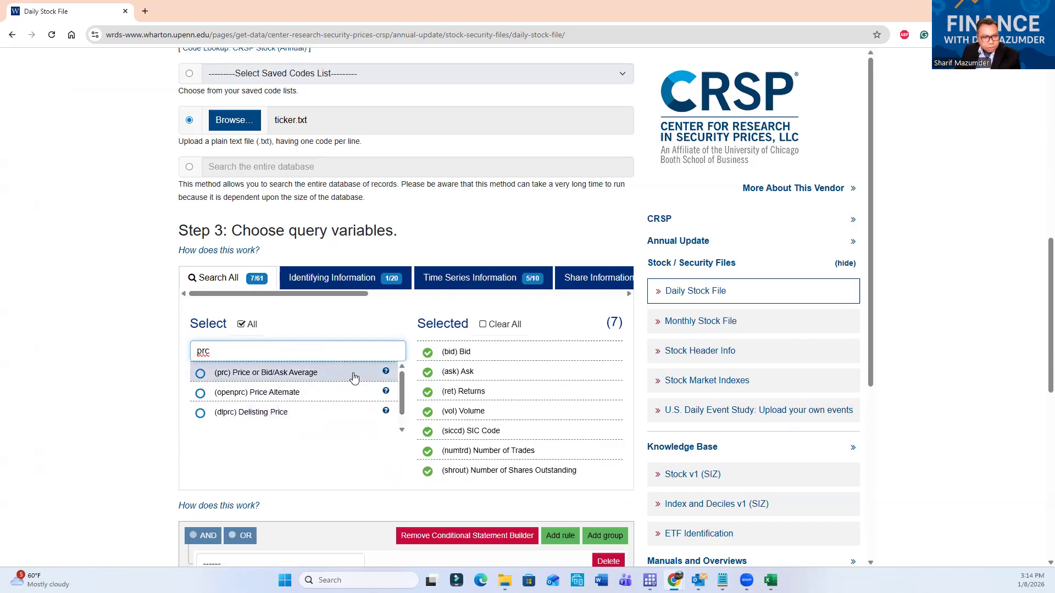
left_click(200, 374)
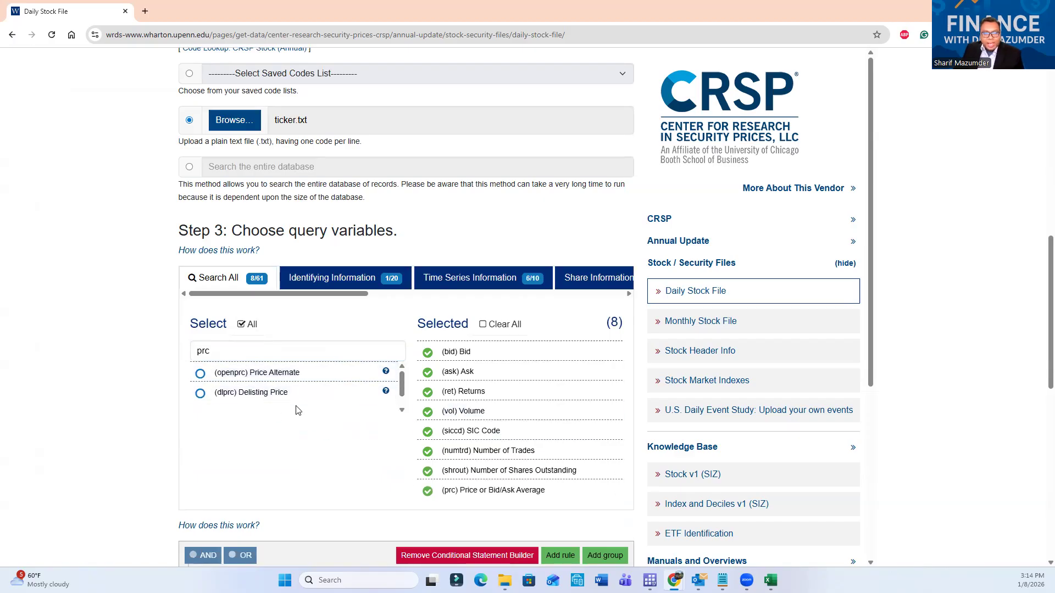
left_click_drag(218, 351, 199, 350)
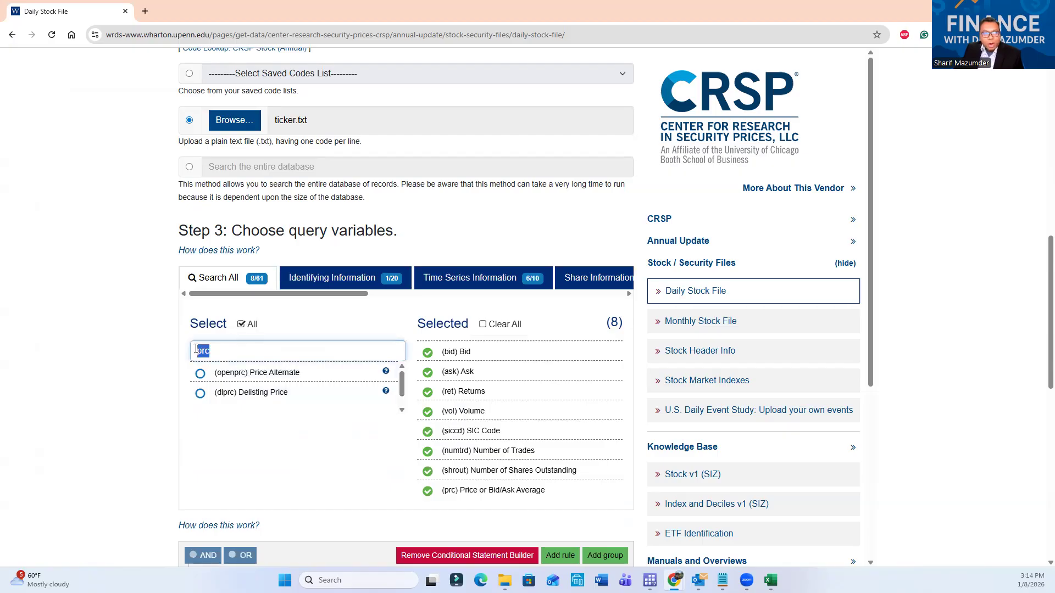
key("BackSpace")
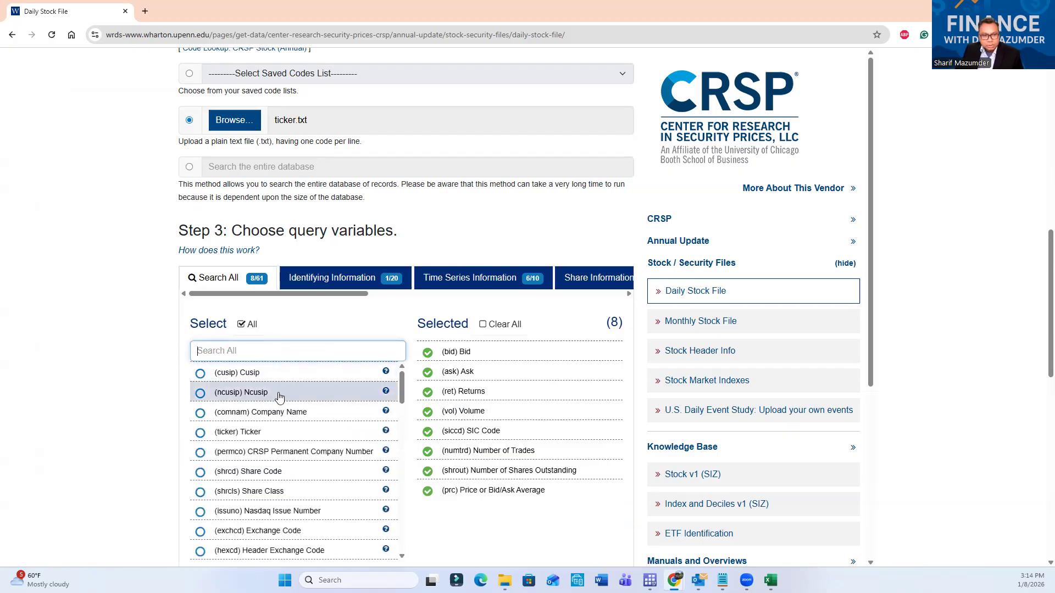
Review the date range, company codes, selected variables and output settings of the CRSP Daily Stock query, and submit the form
scroll(263, 495, "down", 5)
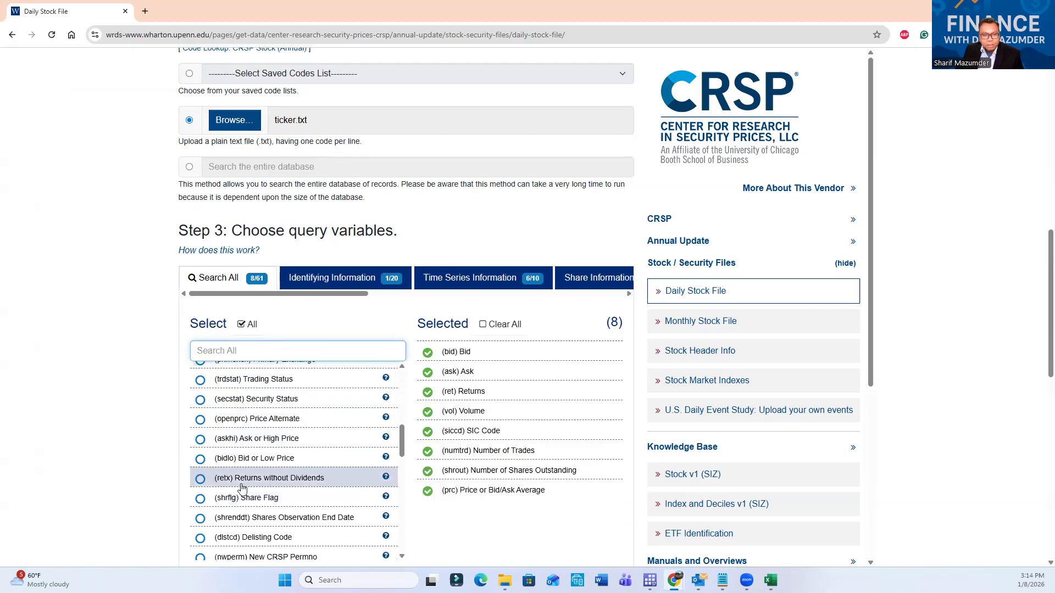
scroll(485, 454, "down", 6)
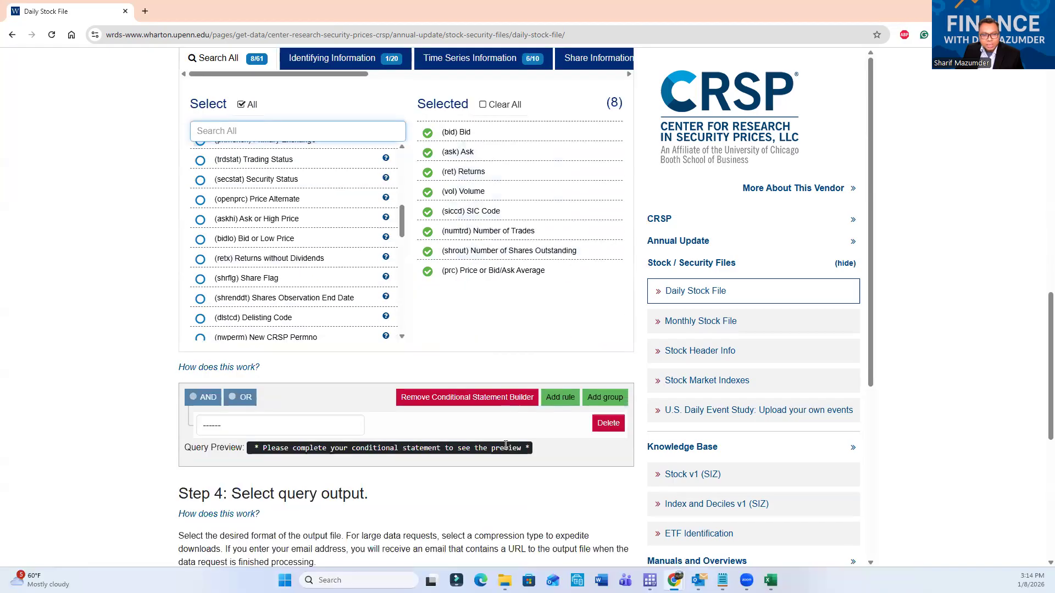
scroll(462, 455, "down", 3)
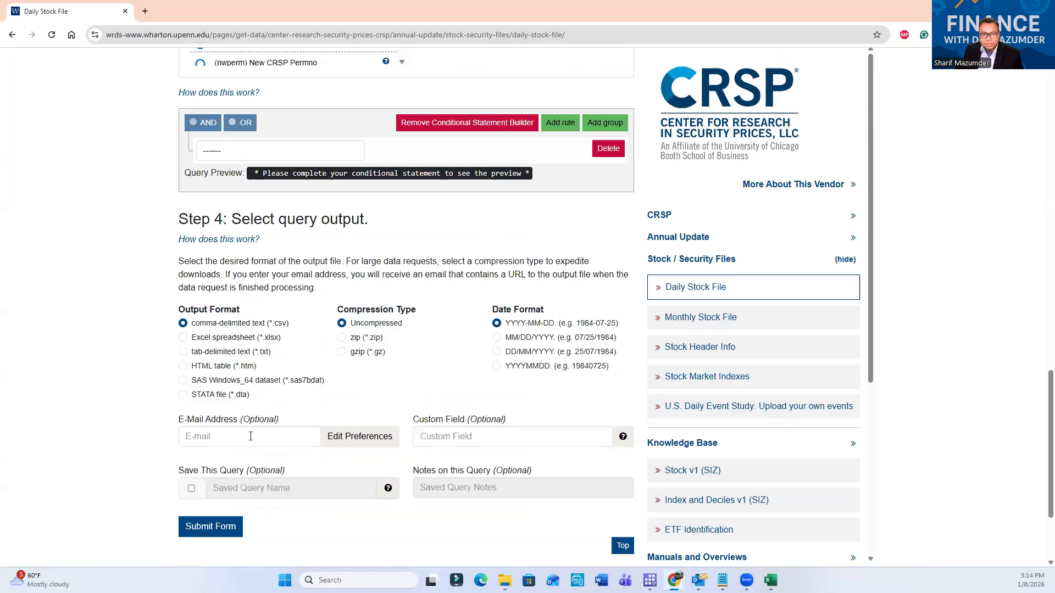
scroll(235, 392, "up", 15)
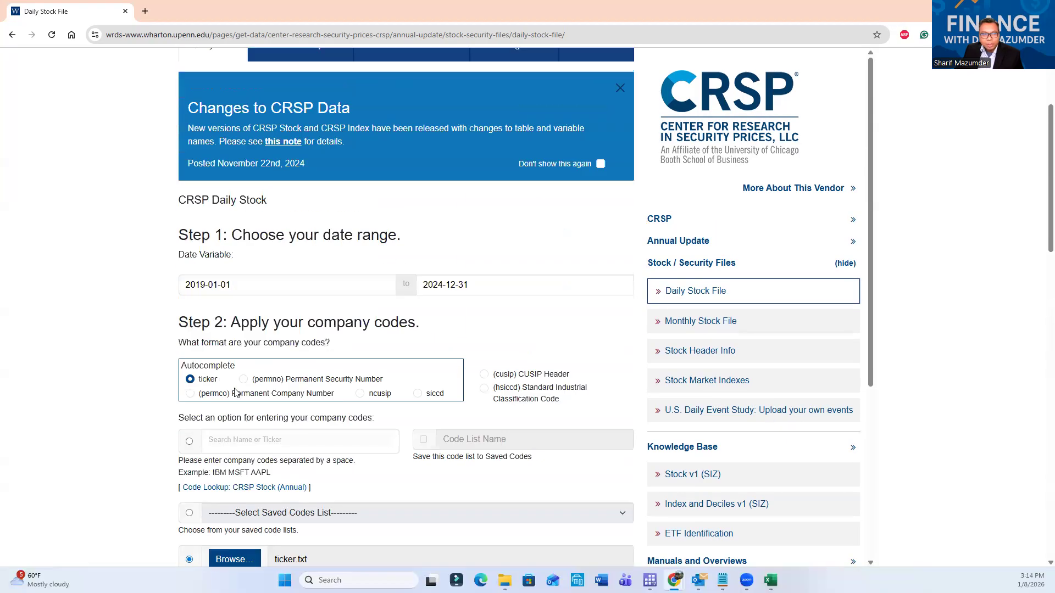
scroll(235, 392, "down", 13)
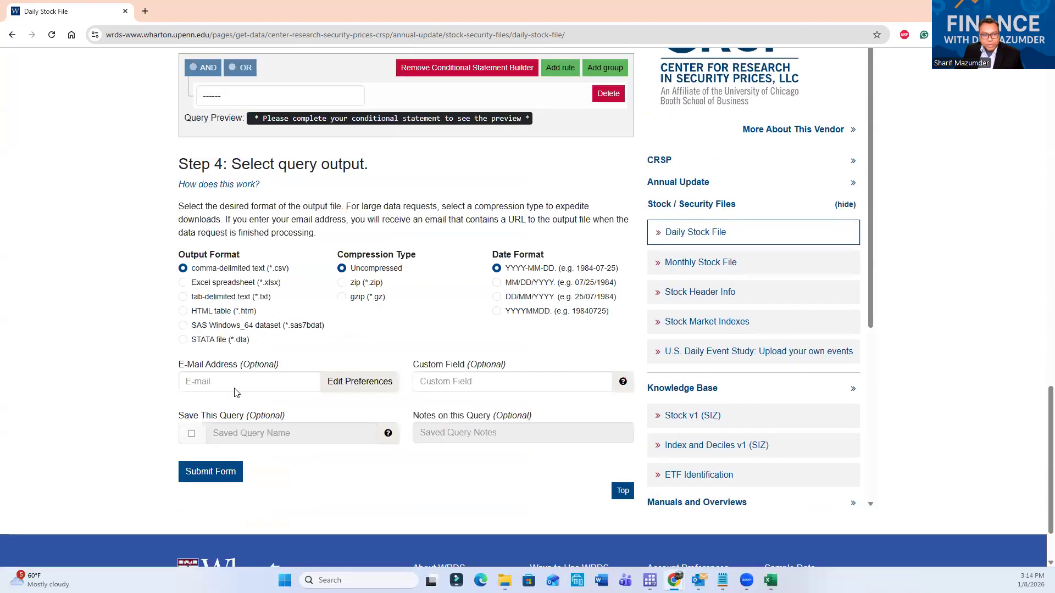
left_click(210, 473)
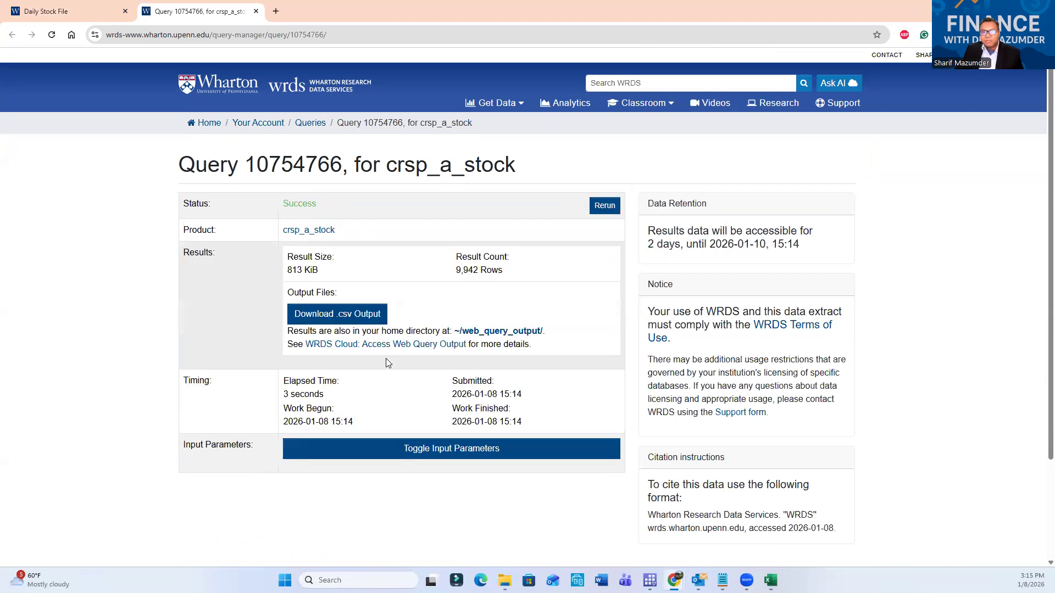
Download the query's .csv output, open it in Excel with the date column widened, and close the open workbooks
left_click(305, 318)
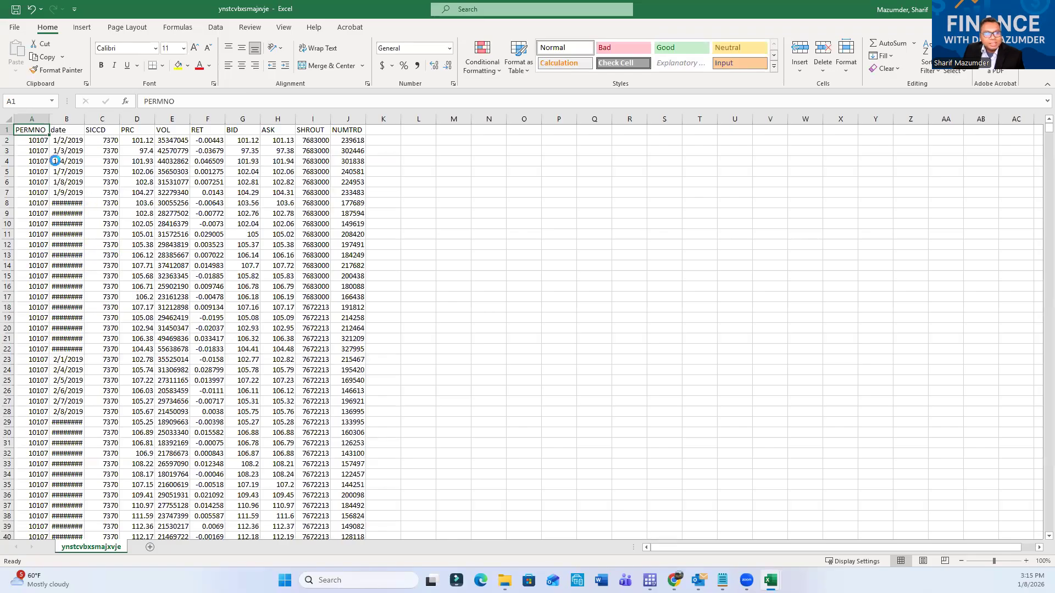
left_click_drag(82, 118, 96, 117)
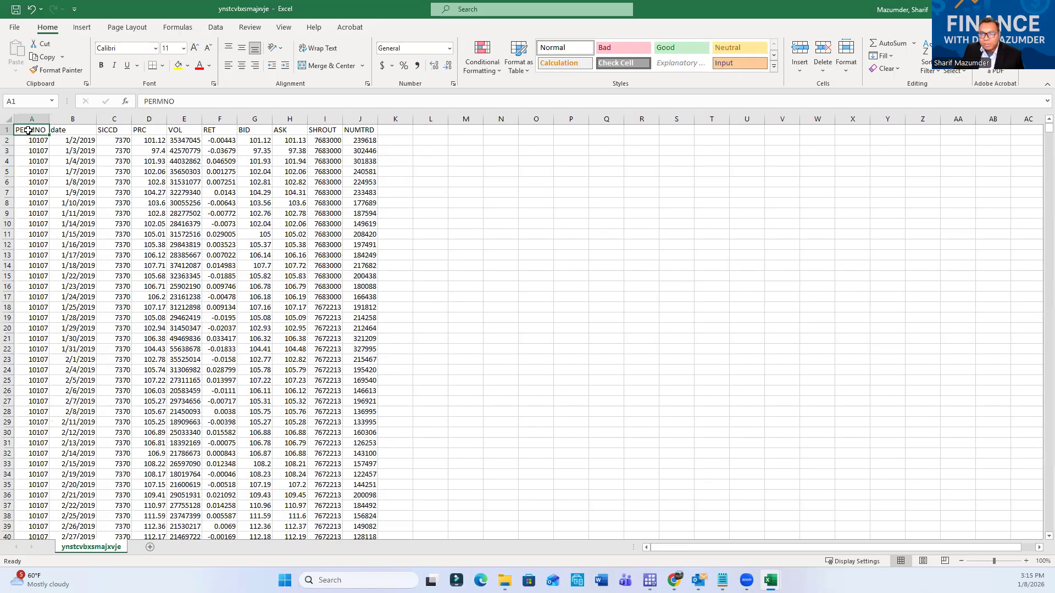
left_click(992, 9)
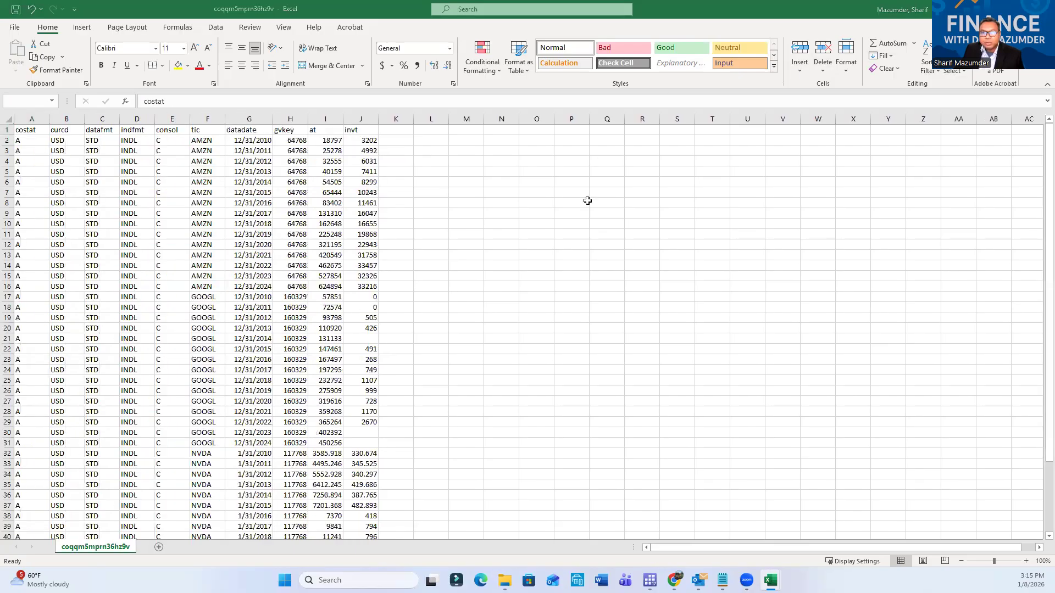
left_click(992, 10)
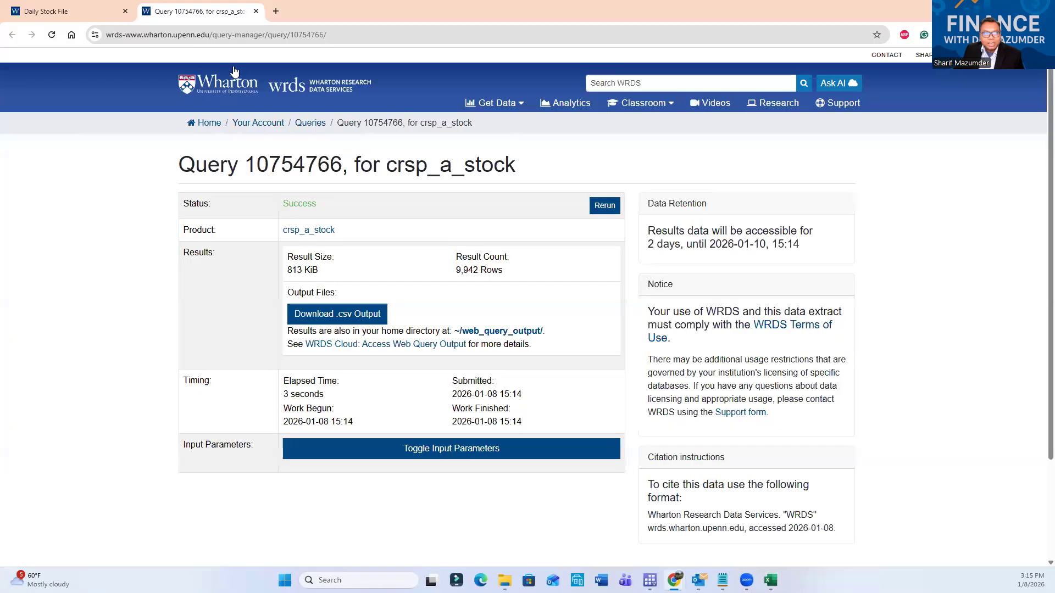
Return to the Daily Stock File query form and add the Company Name and Ticker variables to the selection
left_click(71, 11)
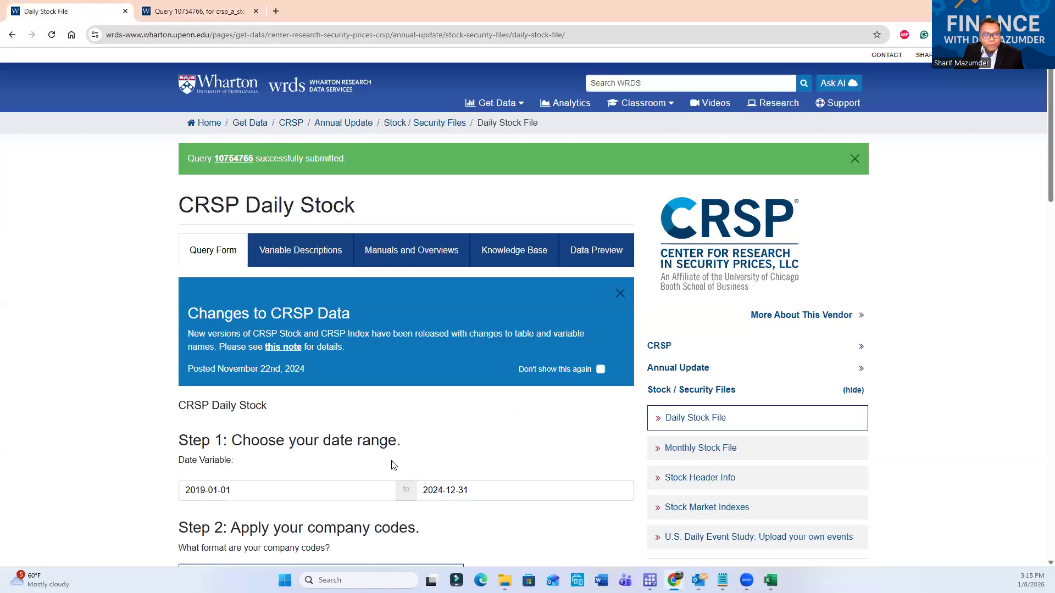
scroll(375, 405, "down", 14)
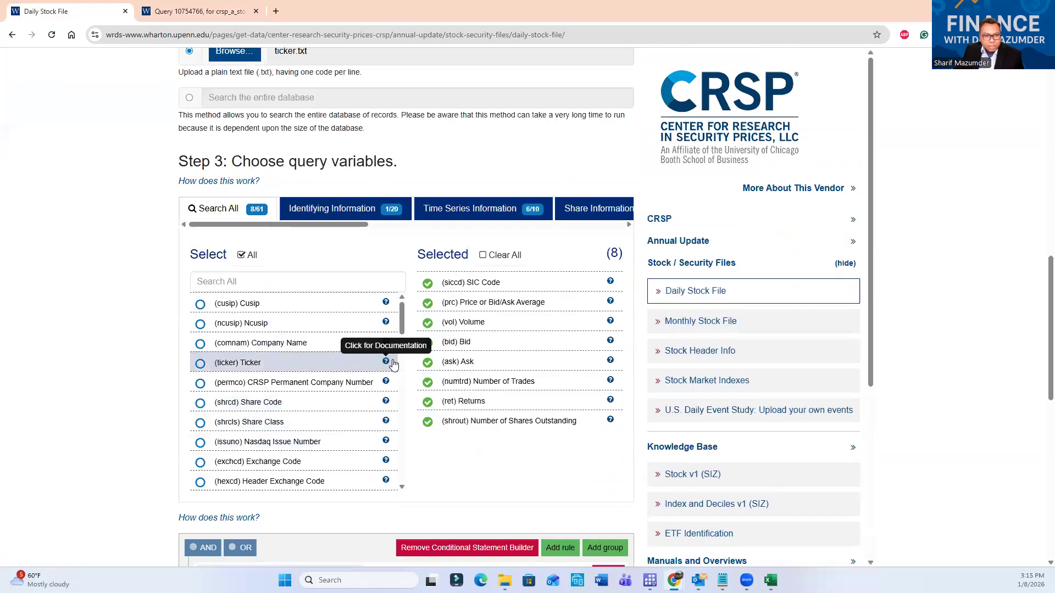
left_click(200, 344)
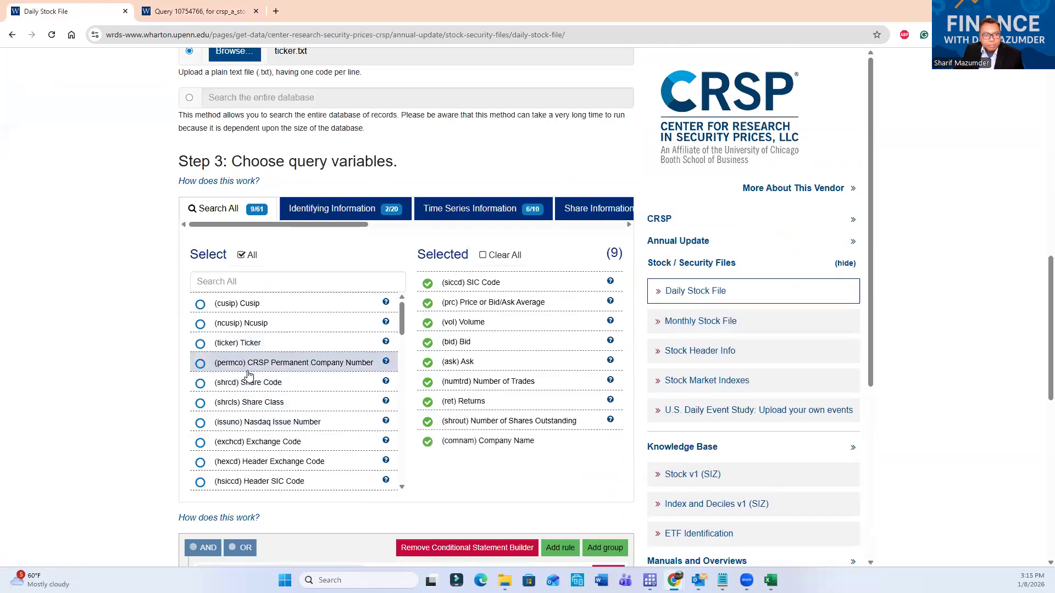
left_click(200, 345)
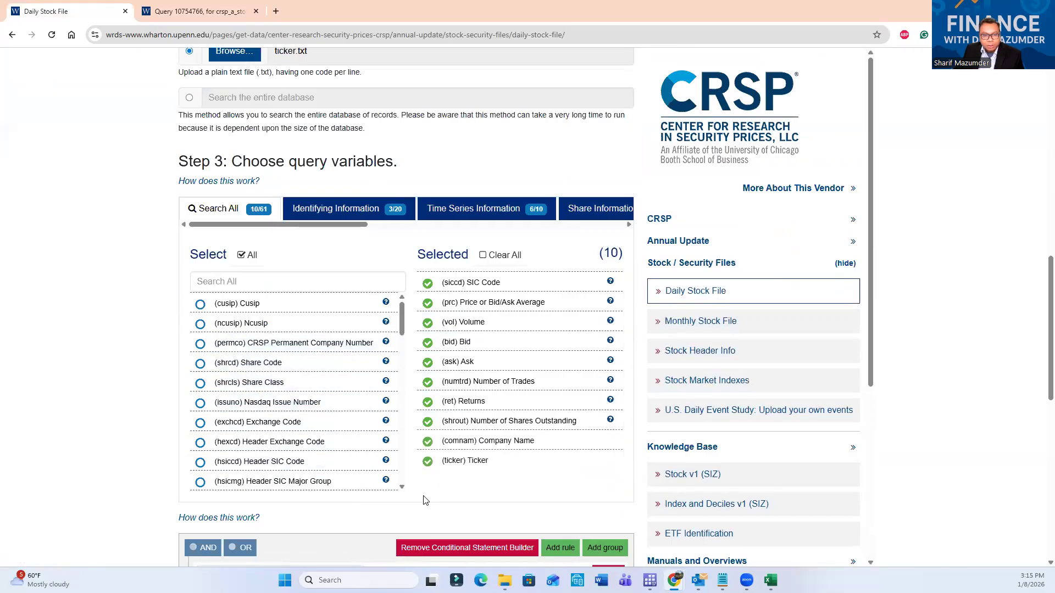
Submit the CRSP Daily Stock query again with the expanded variable selection
scroll(440, 401, "down", 7)
scroll(504, 407, "down", 2)
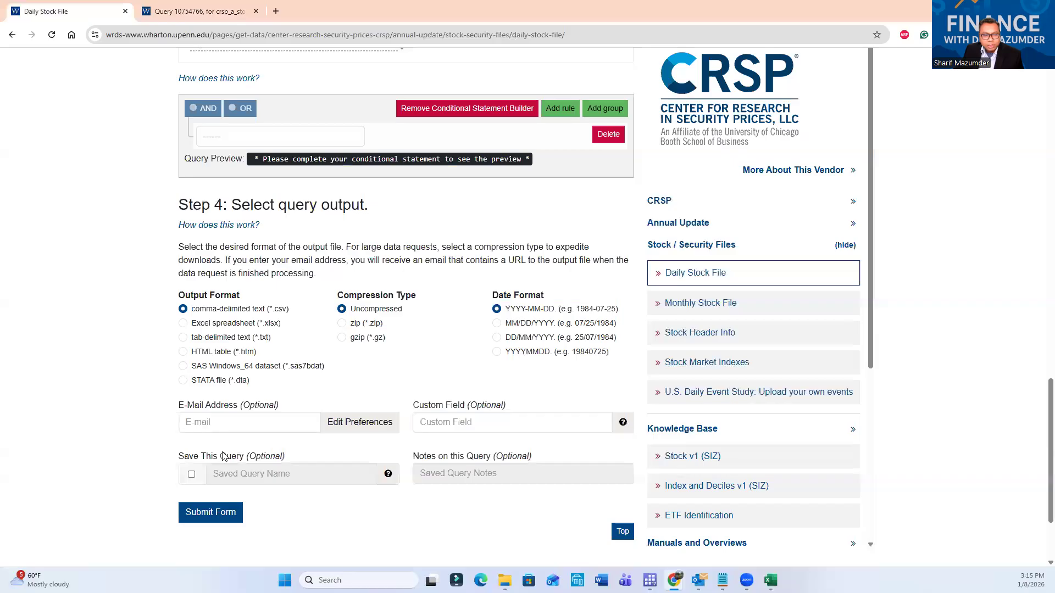
scroll(223, 457, "down", 1)
left_click(209, 406)
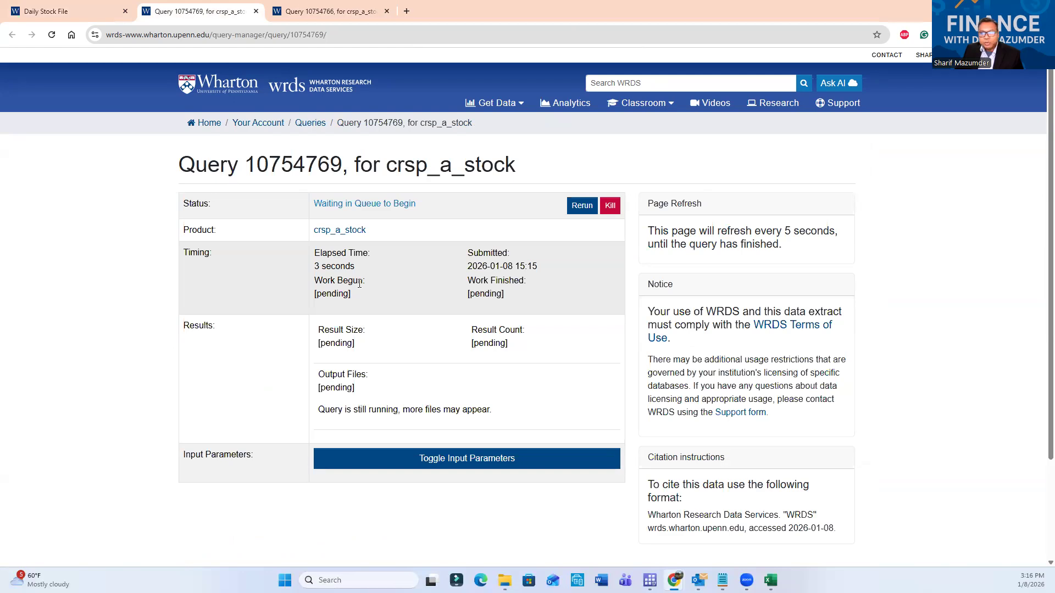
Download the resubmitted query's .csv output, open it in Excel with the COMNAM column widened, and close the open workbooks
left_click(338, 314)
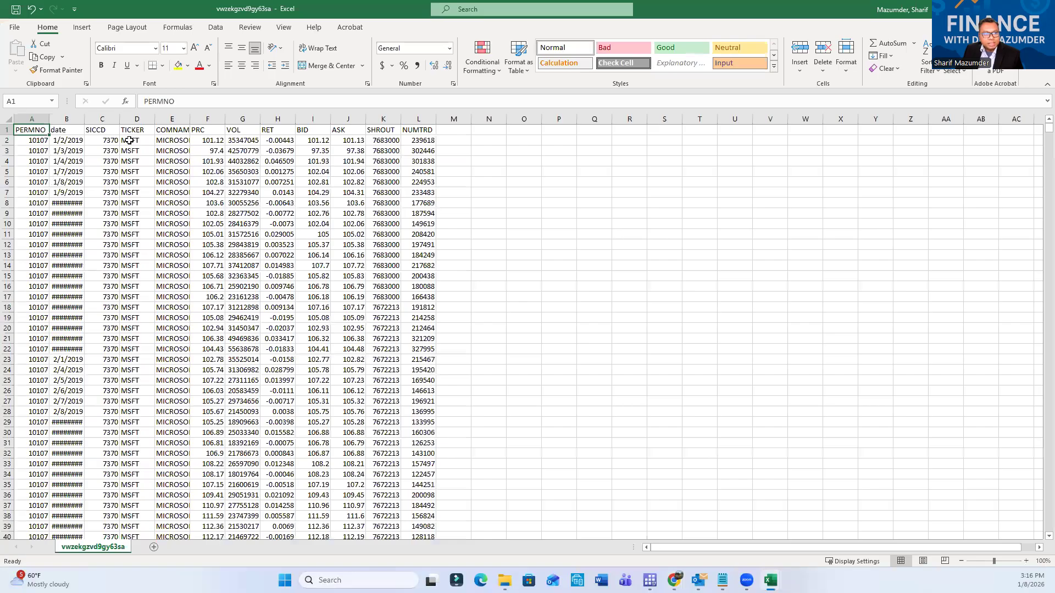
left_click_drag(188, 126, 249, 125)
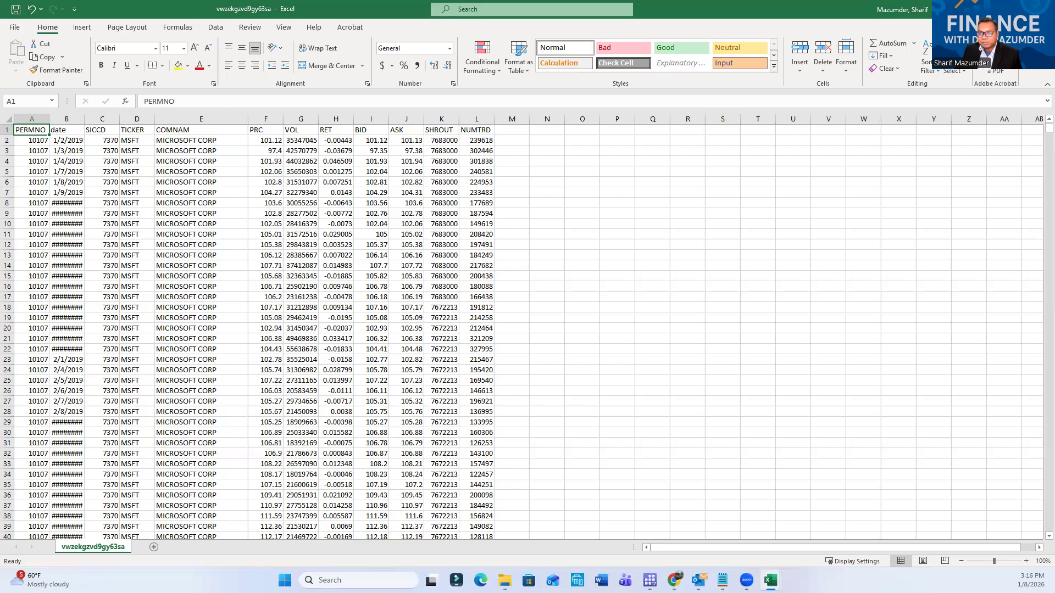
left_click(992, 9)
left_click(411, 316)
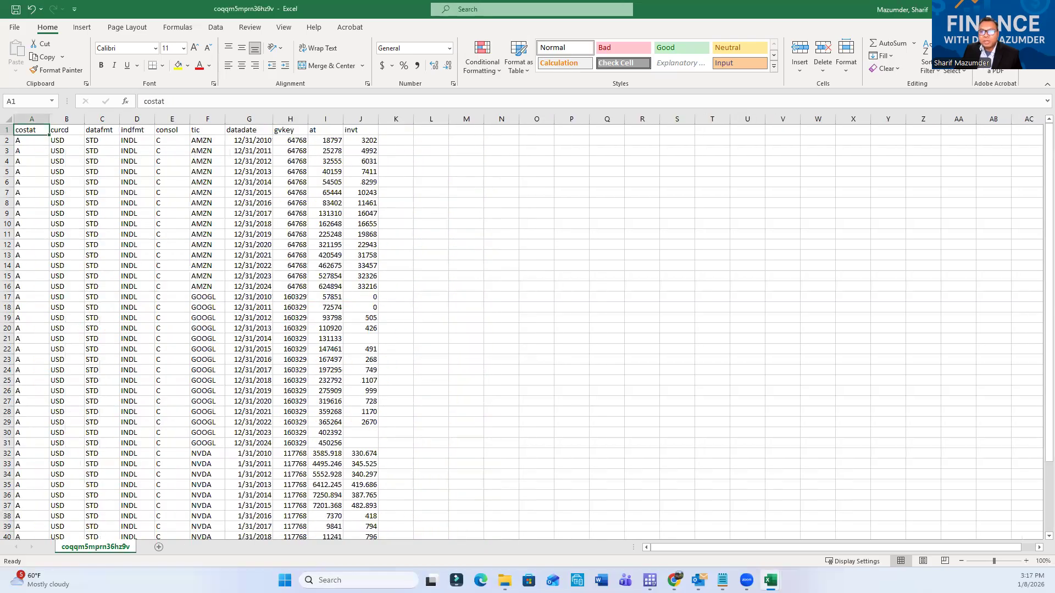
left_click(992, 9)
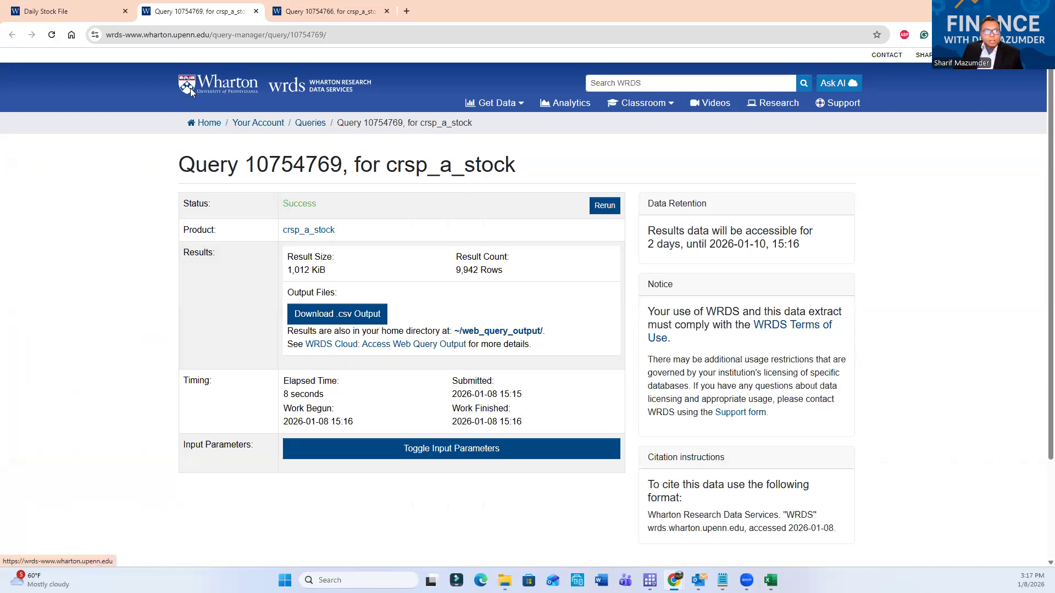
Go from the Daily Stock File page to the main CRSP page and look through its annual, quarterly and monthly update databases
left_click(65, 2)
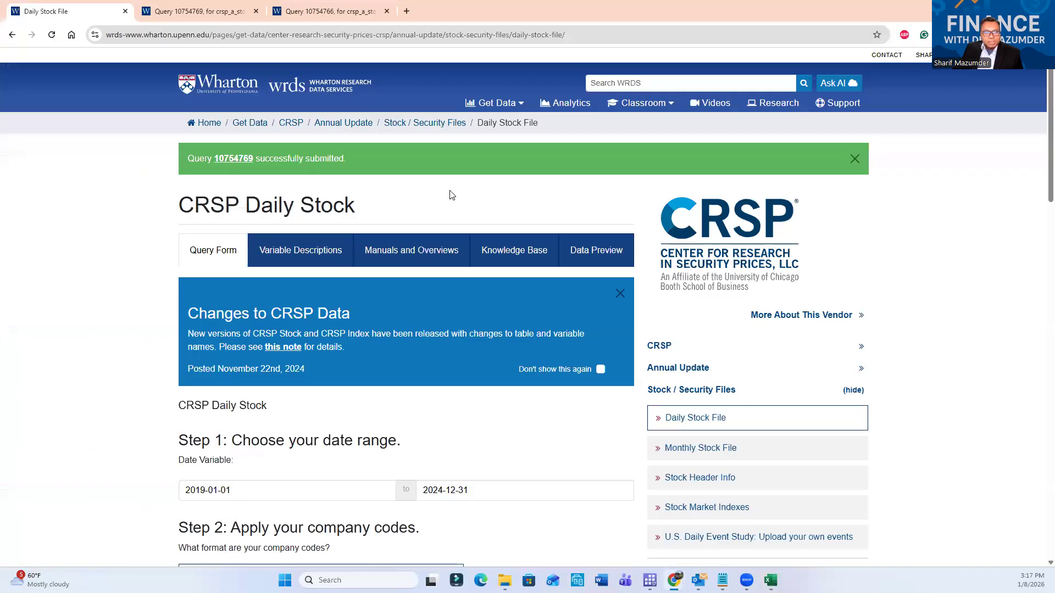
left_click(205, 125)
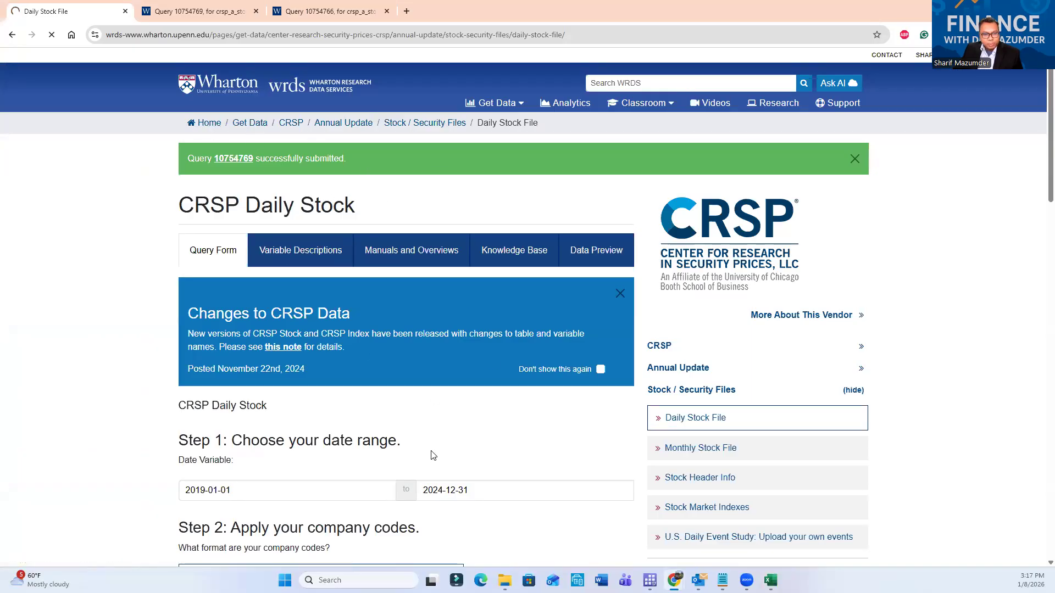
left_click(208, 408)
scroll(448, 391, "down", 5)
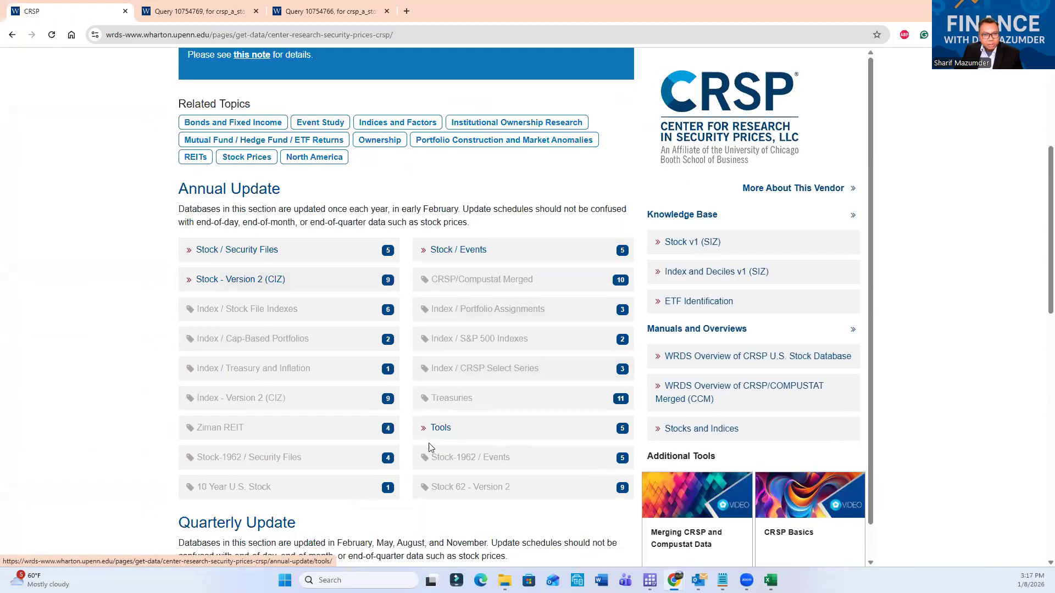
scroll(443, 314, "down", 10)
scroll(452, 387, "up", 10)
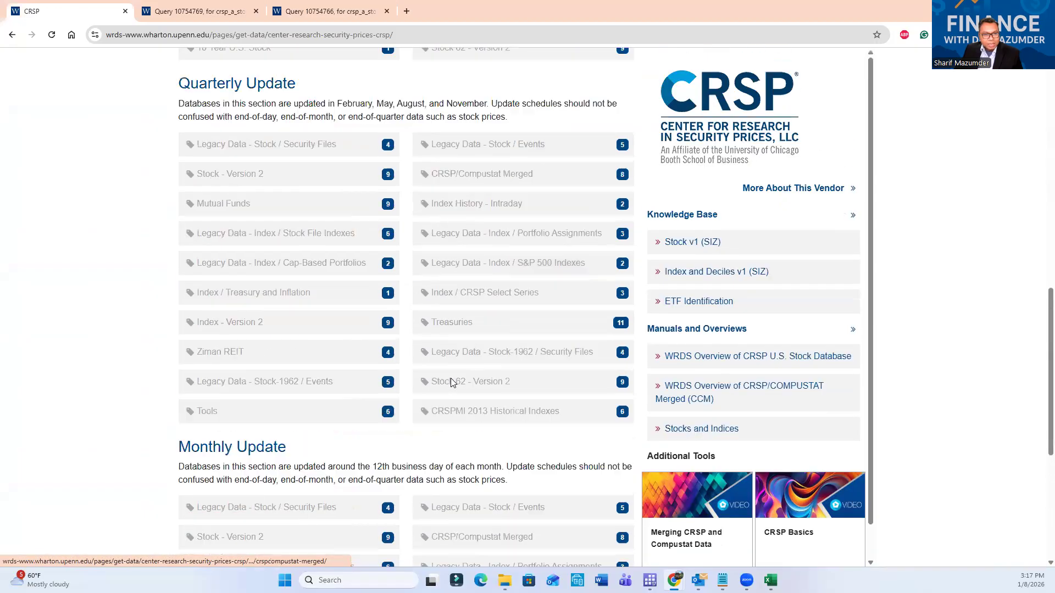